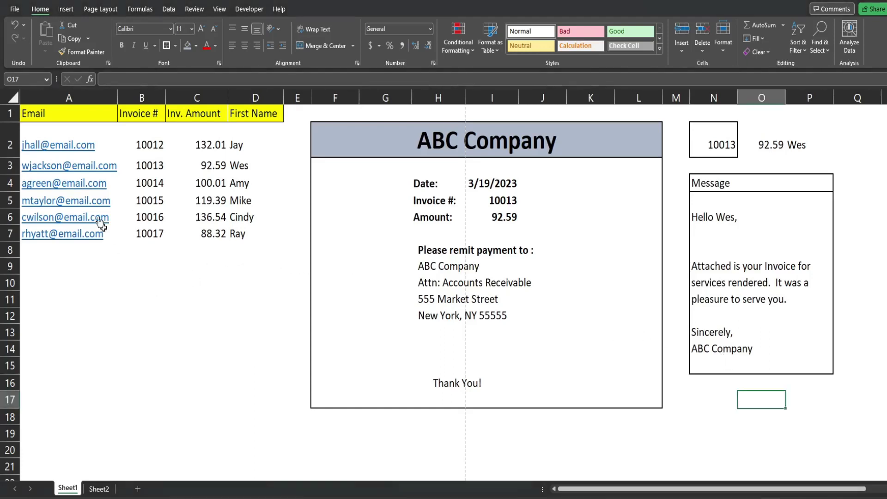
Select the customer data columns: emails, invoice numbers, amounts and first names.
left_click_drag(103, 127, 113, 238)
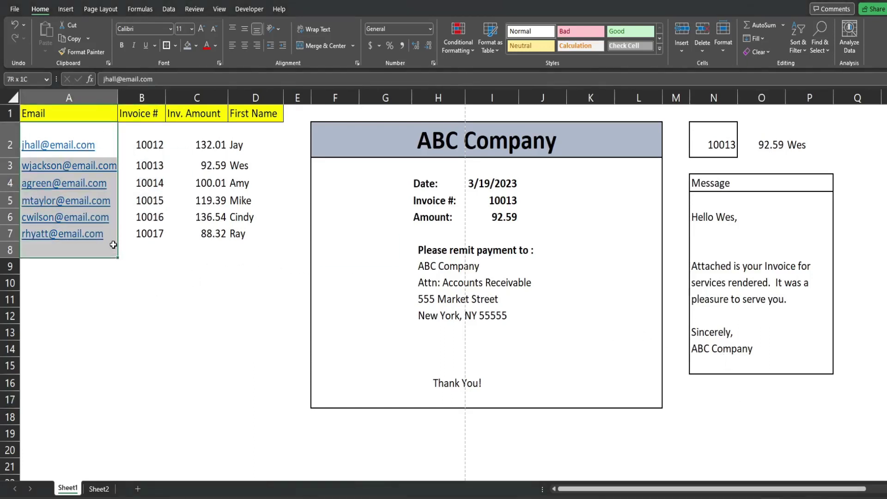
left_click_drag(148, 130, 149, 234)
left_click_drag(204, 135, 233, 240)
left_click_drag(245, 143, 257, 253)
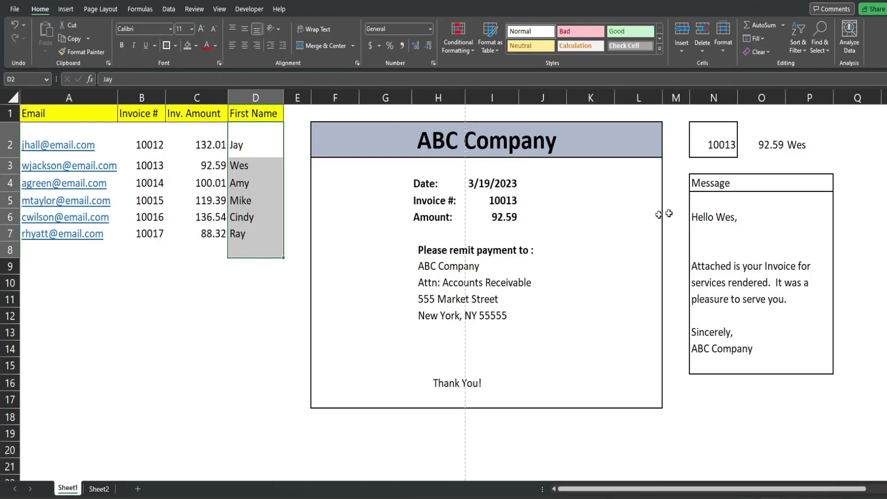
Choose invoice 10012 from the N2 dropdown list.
left_click(753, 162)
left_click(729, 146)
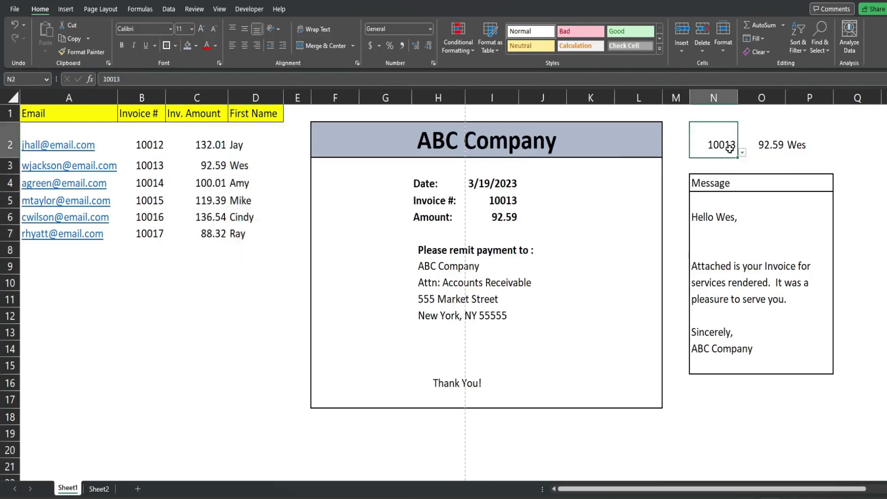
left_click(742, 153)
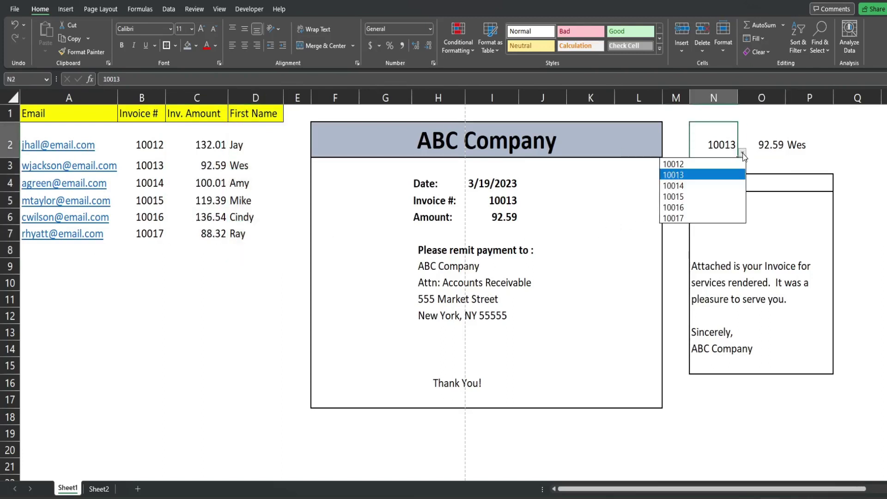
left_click(679, 164)
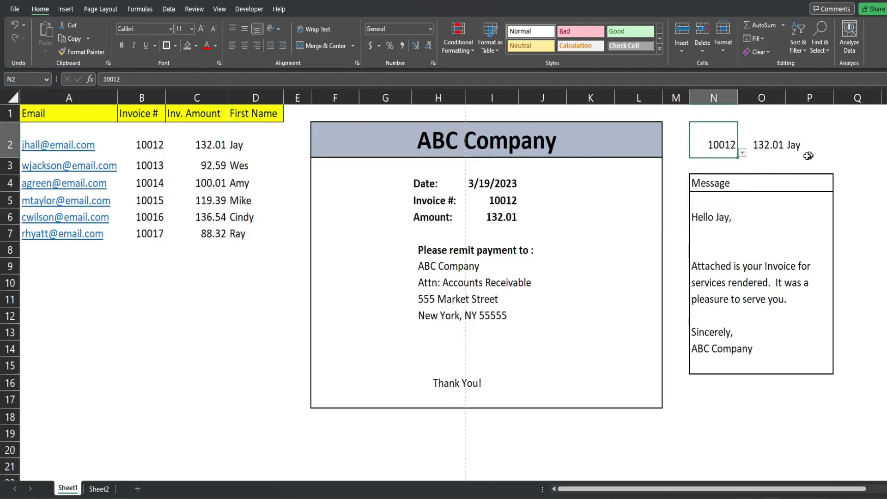
Inspect the O2 and P2 VLOOKUPs returning 132.01 and Jay, then the message formula.
left_click(764, 146)
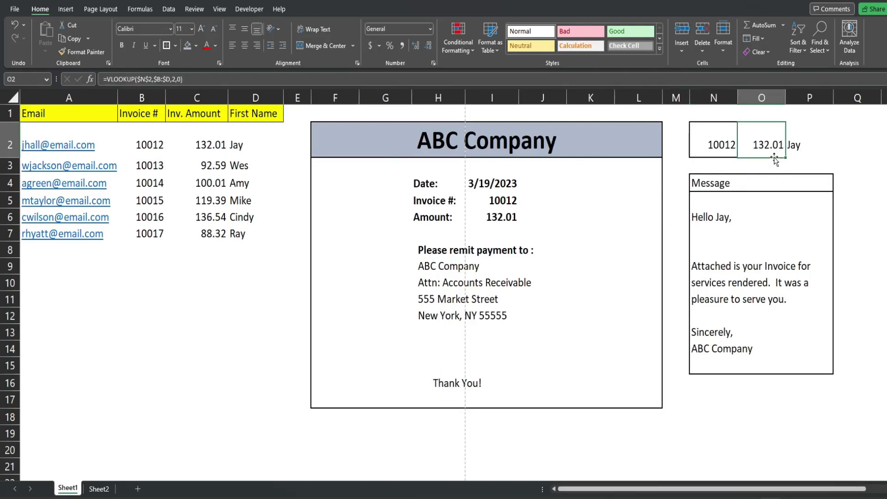
key("F2")
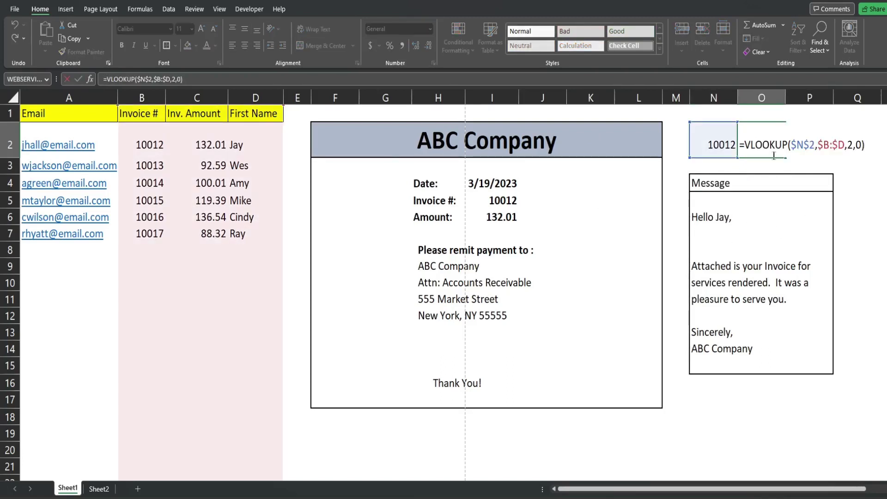
key("ctrl+Return")
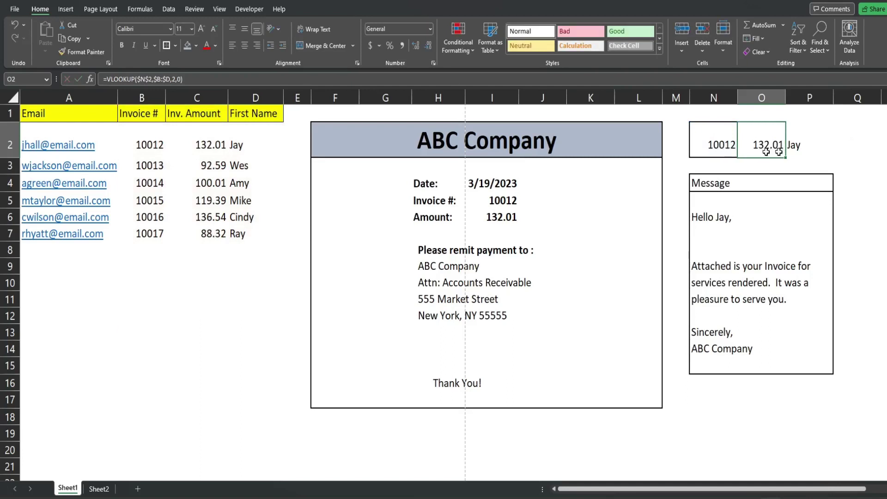
left_click(804, 153)
key("F2")
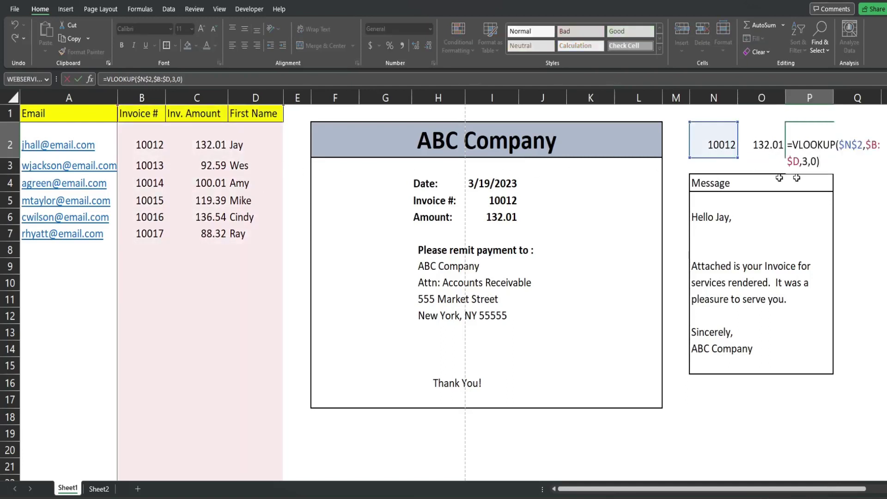
key("ctrl+Return")
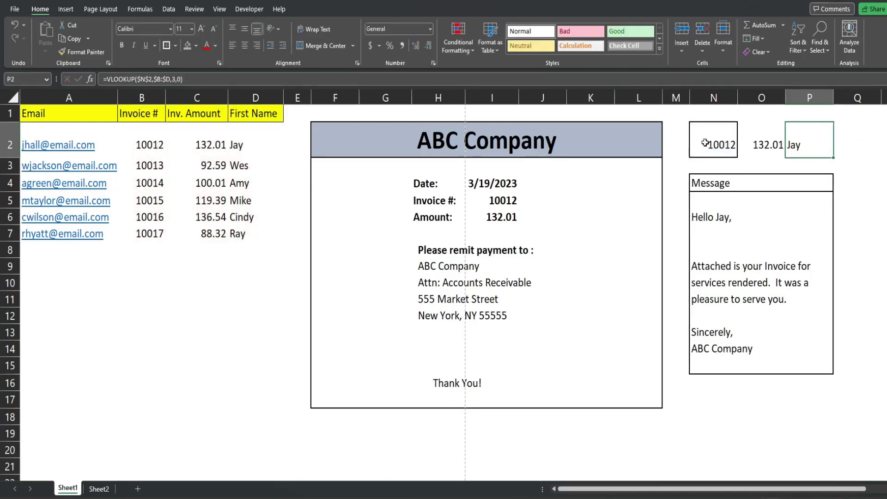
left_click(715, 224)
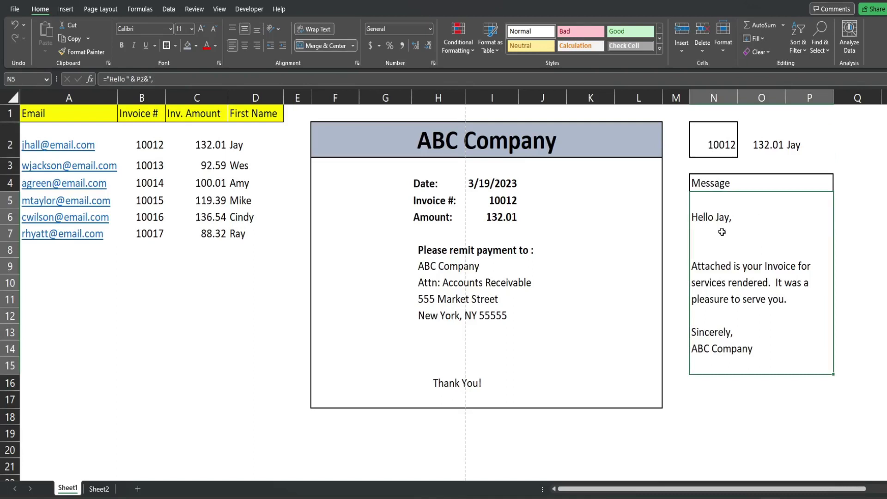
key("F2")
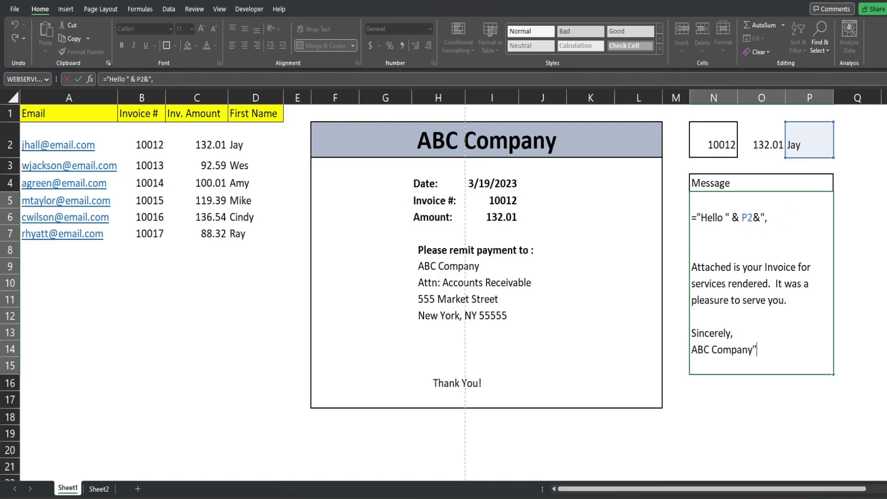
key("ctrl+Return")
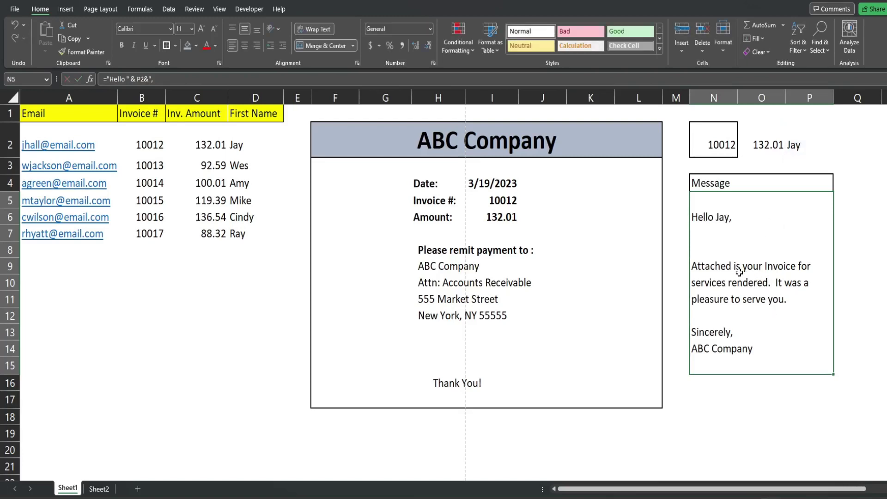
left_click_drag(335, 133, 596, 390)
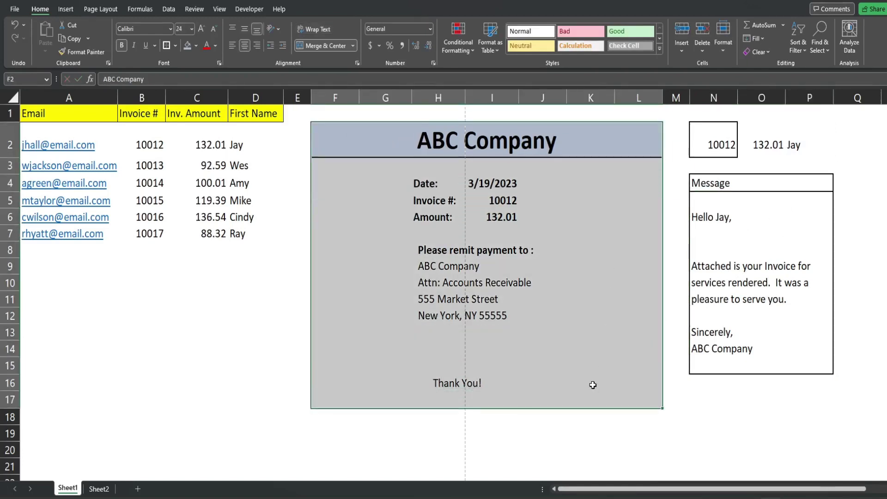
left_click(489, 253)
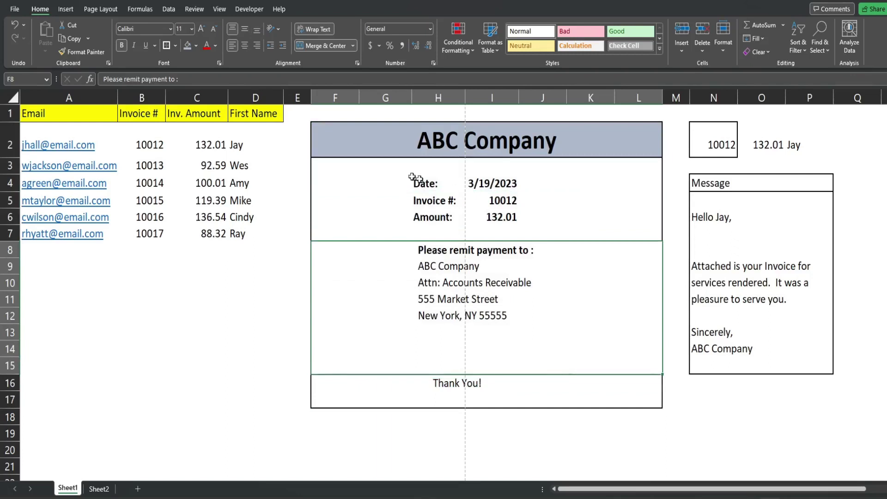
left_click_drag(342, 138, 597, 393)
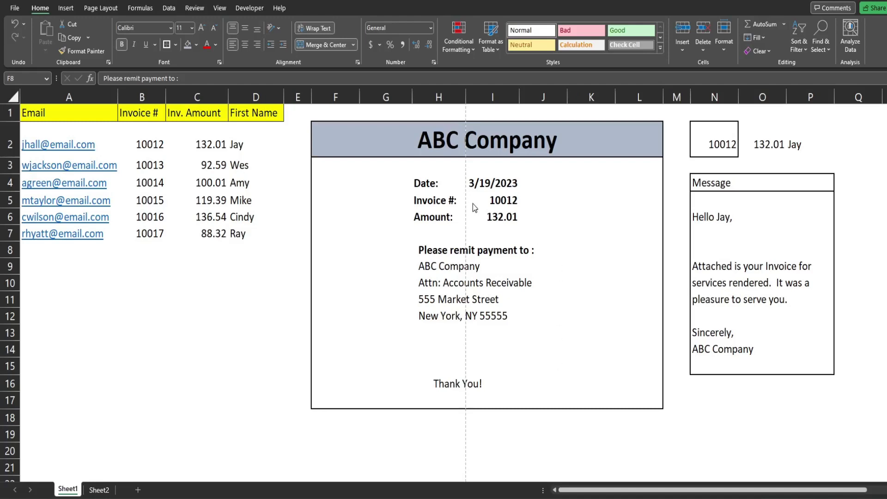
left_click(483, 184)
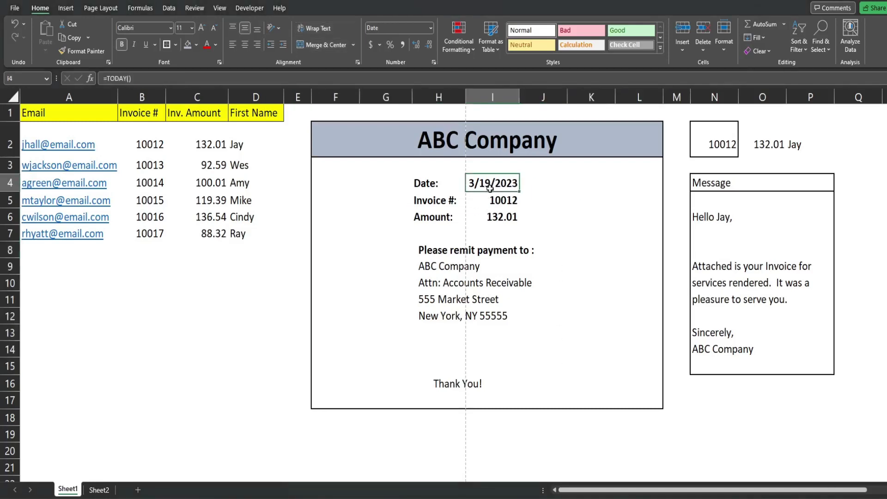
double_click(489, 189)
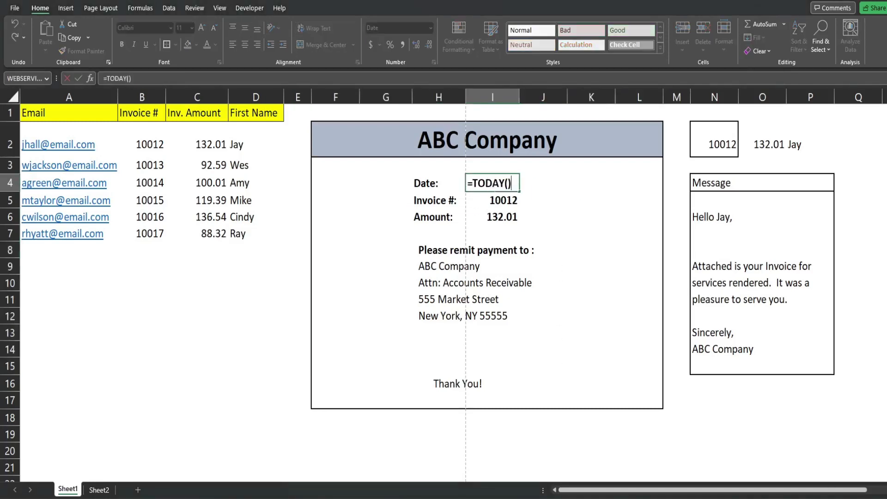
key("Escape")
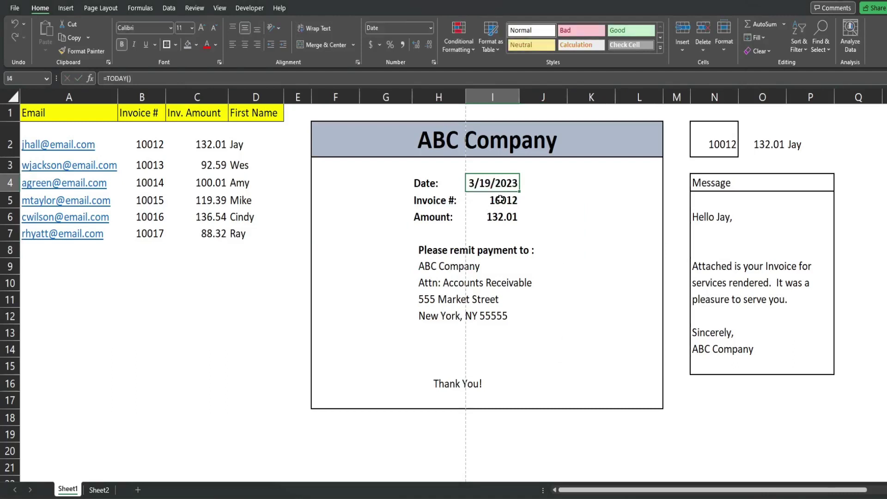
left_click(501, 201)
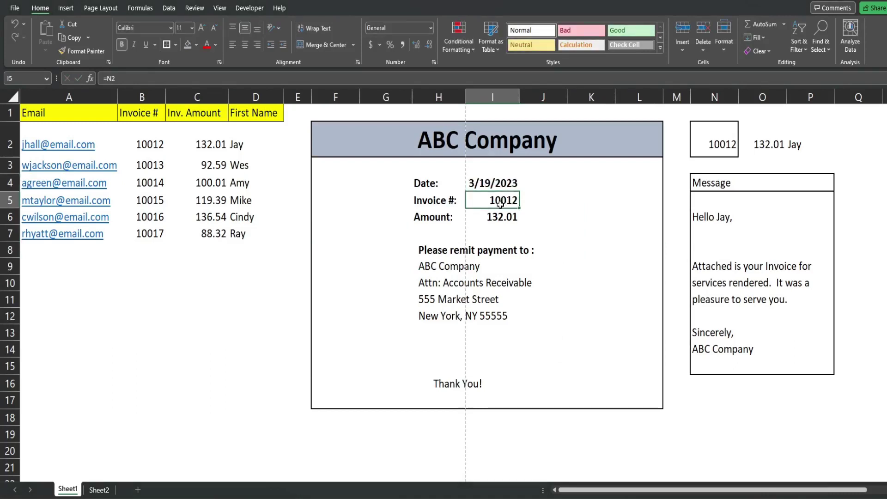
double_click(501, 201)
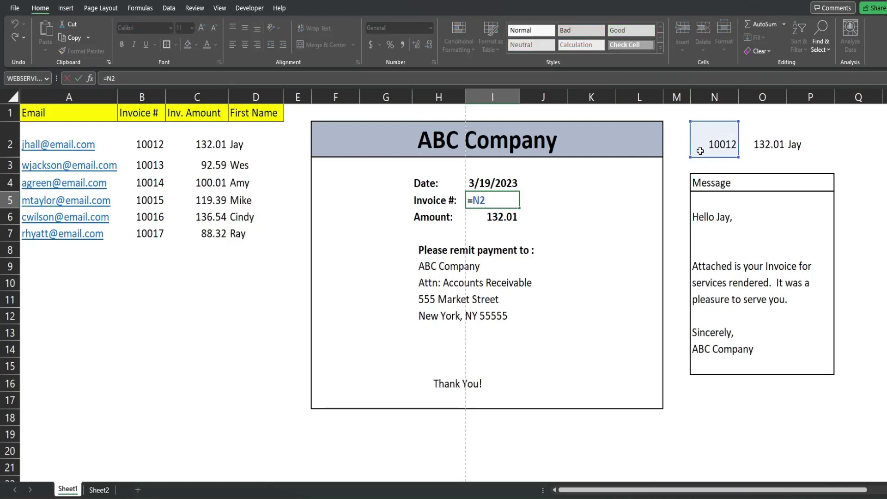
key("Escape")
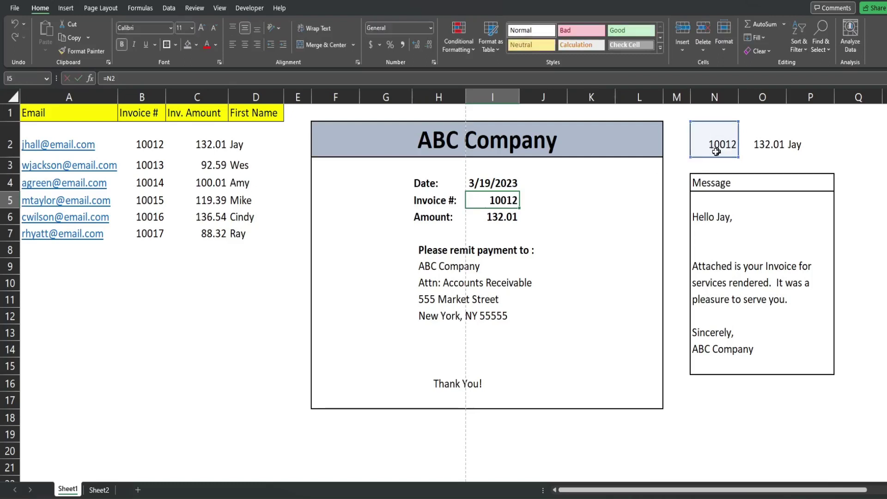
double_click(491, 217)
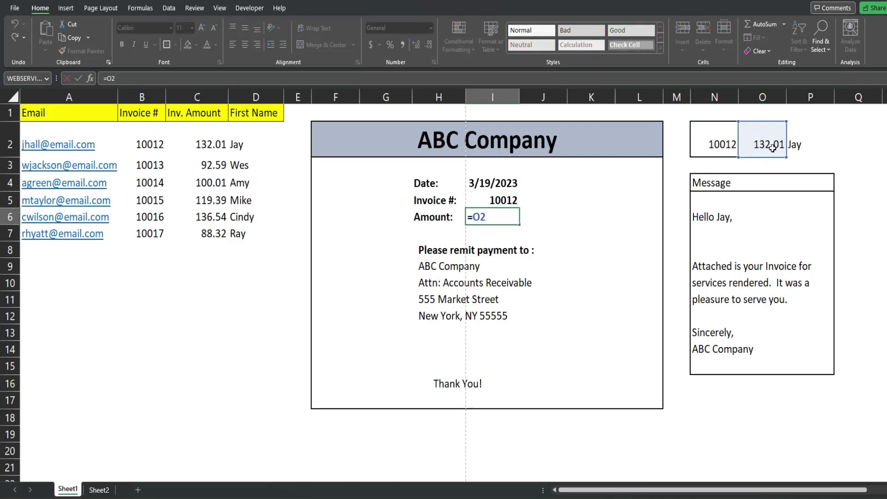
key("Escape")
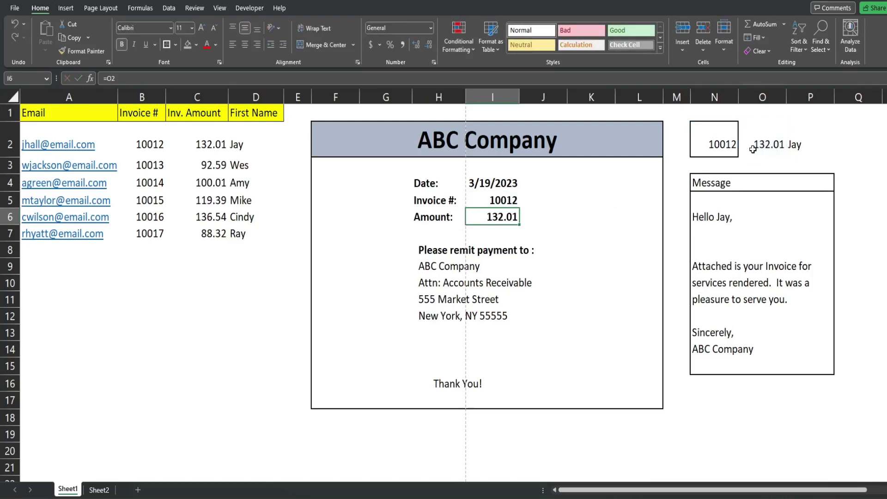
left_click(734, 151)
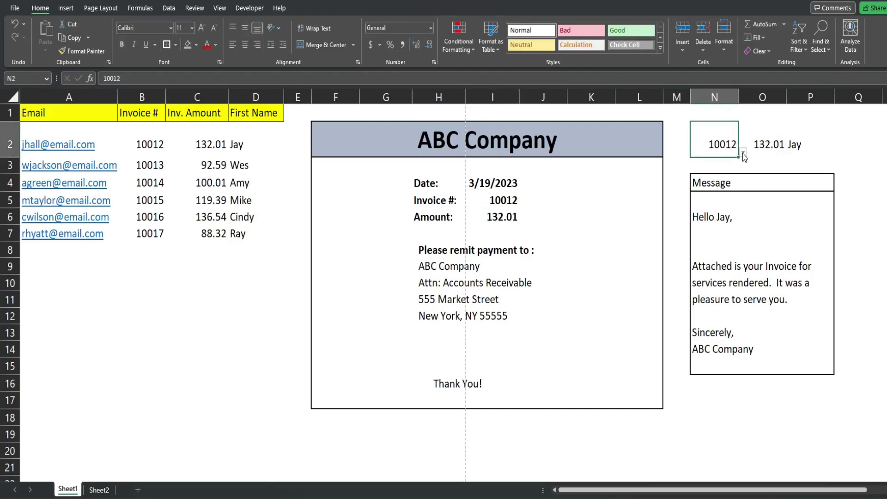
Review the invoice lookups for 10012 and select the invoice block down to row 17.
left_click(742, 153)
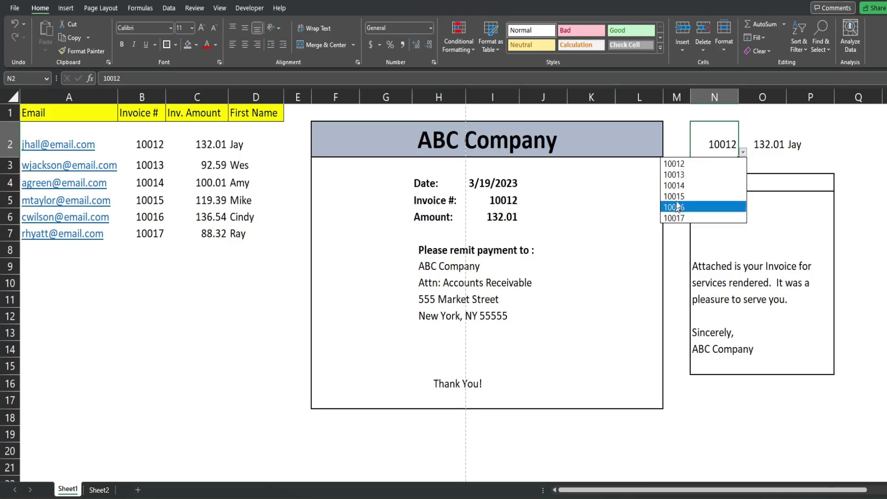
left_click(684, 165)
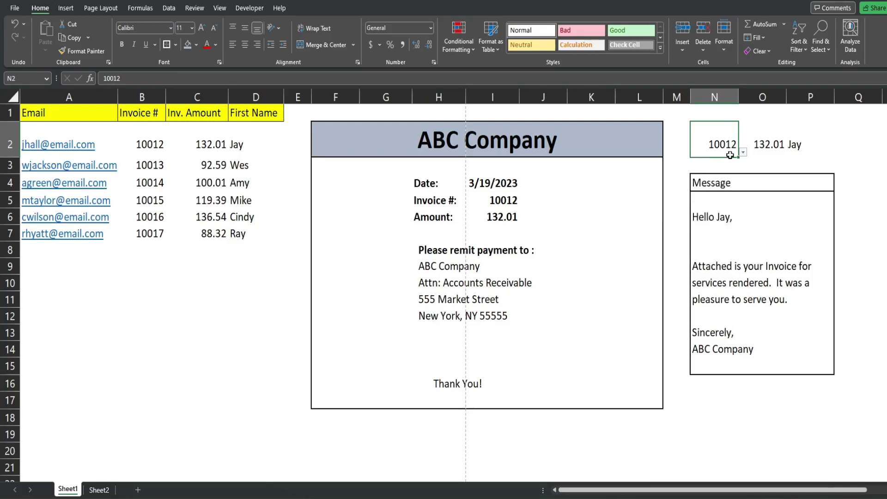
left_click(756, 145)
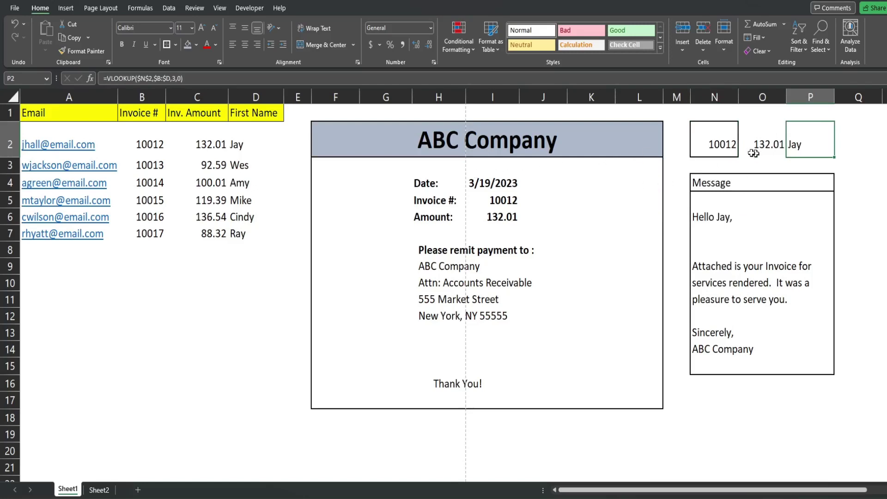
left_click(725, 143)
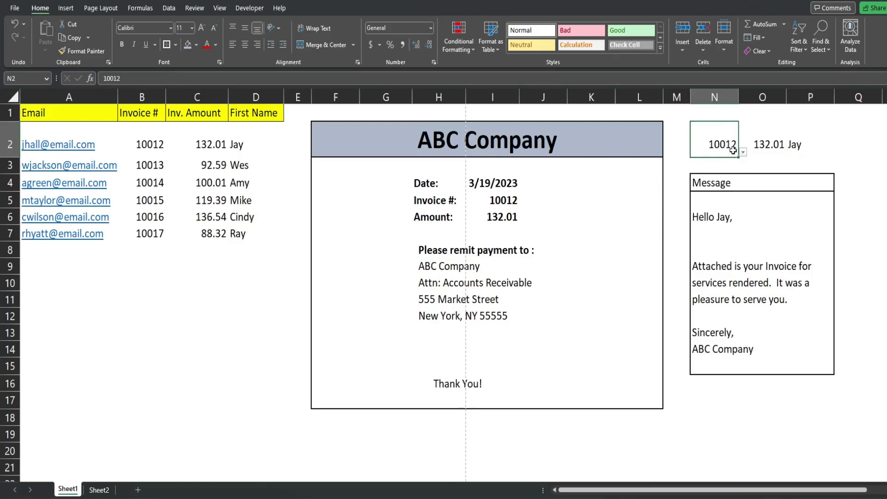
left_click(757, 267)
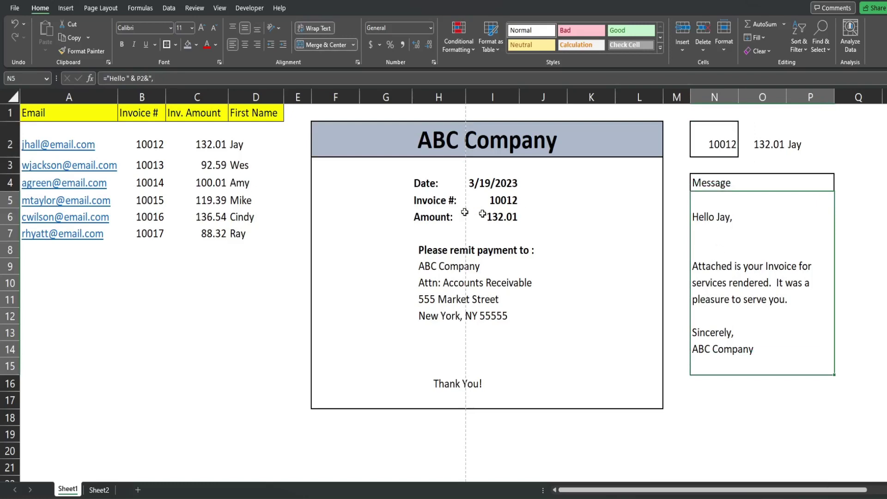
left_click(475, 184)
left_click(384, 132)
mouse_move(383, 132)
left_mouse_down()
mouse_move(599, 309)
mouse_move(598, 406)
mouse_move(589, 368)
left_mouse_up()
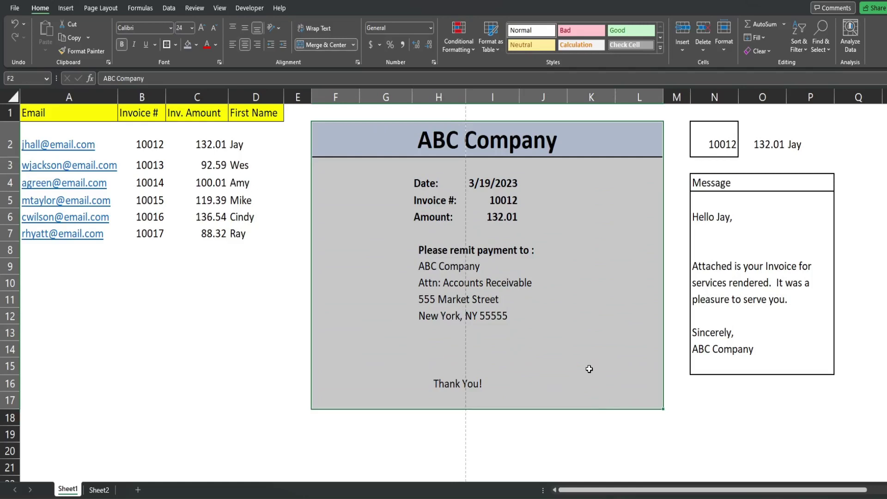
Clear the old message text from N5 and begin a new formula there.
left_click(724, 352)
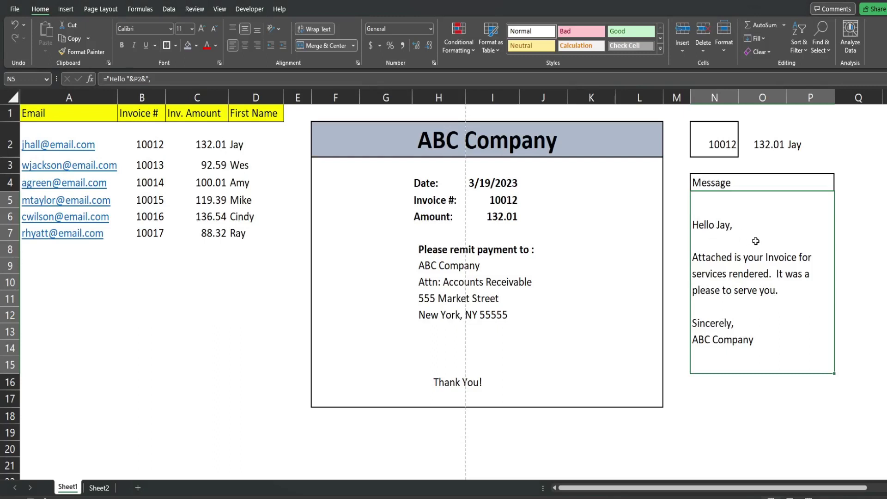
key("Delete")
left_click(772, 451)
left_click(739, 254)
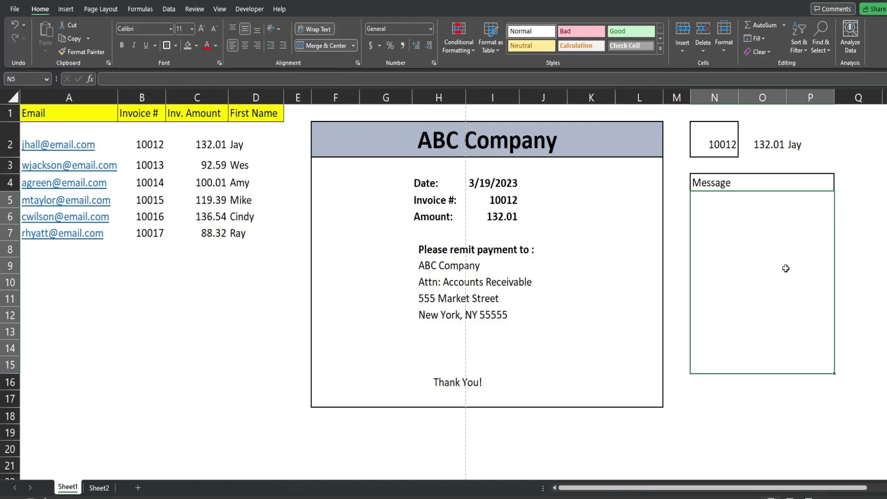
type("=H")
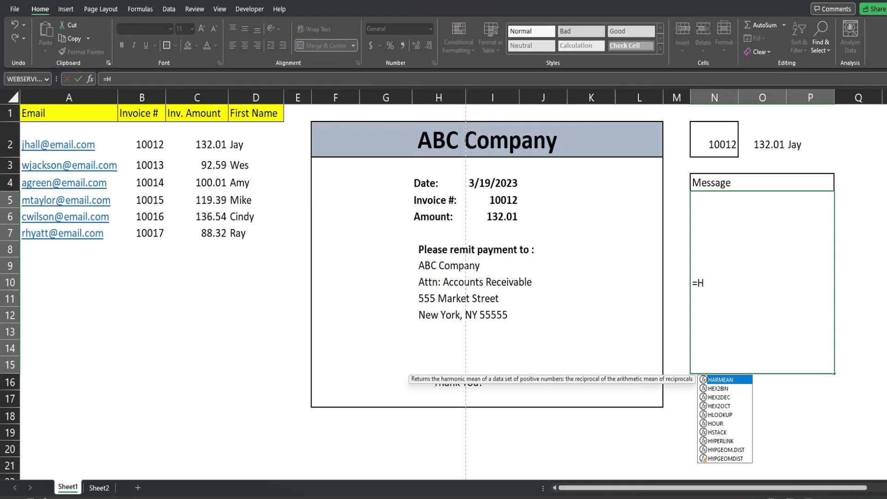
Start the N5 formula with the greeting ="Hello "&P2&",.
key("BackSpace")
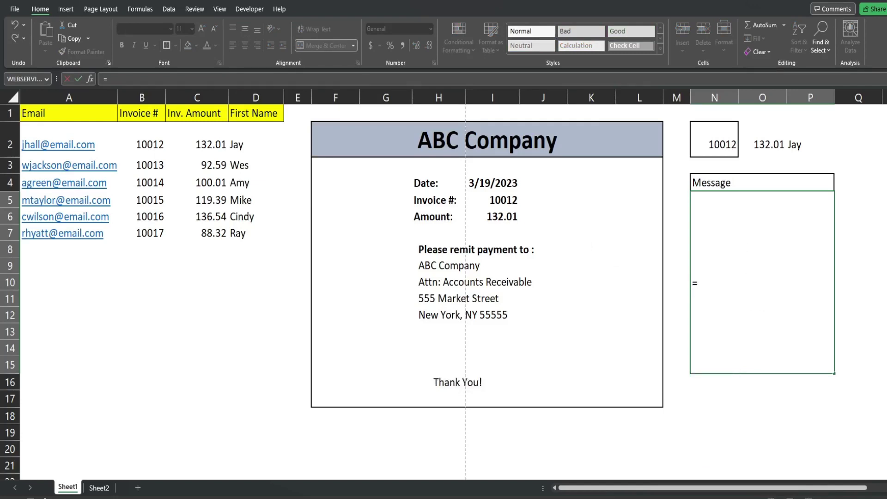
type("\"Hello \"&")
left_click(817, 147)
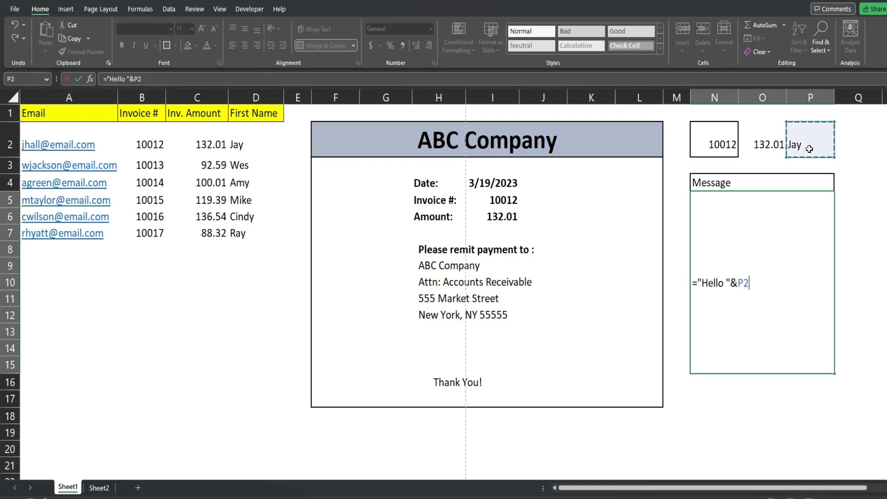
type("&\",")
key("alt+Return")
key("BackSpace")
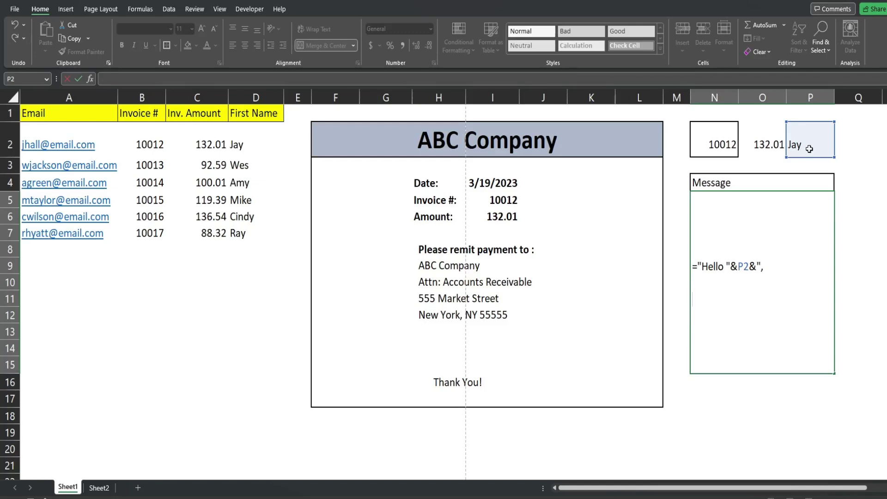
Add the invoice note and the 'Sincerely, ABC Company' sign-off, then commit the formula.
type("Attached is your")
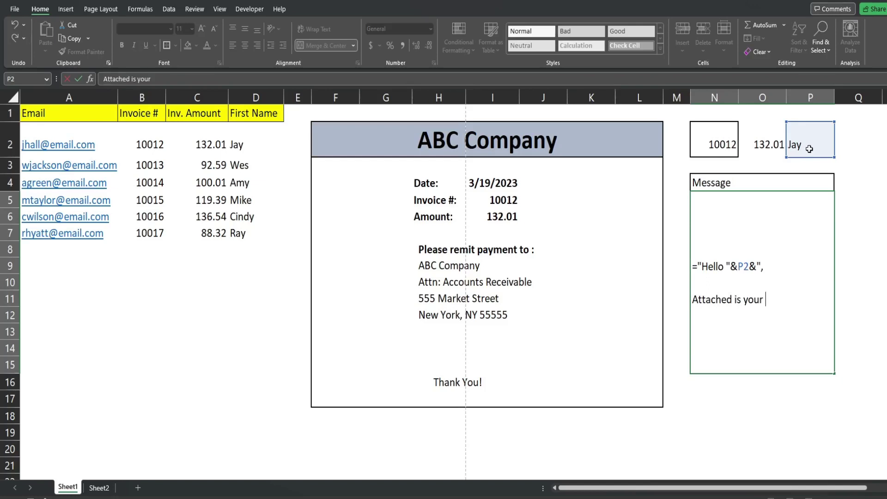
type(" Invoice for service")
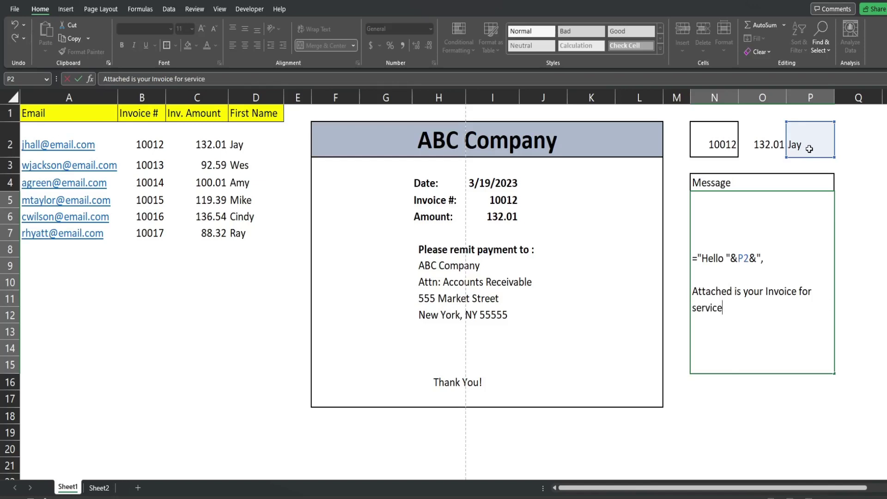
type("s rendered.  It was")
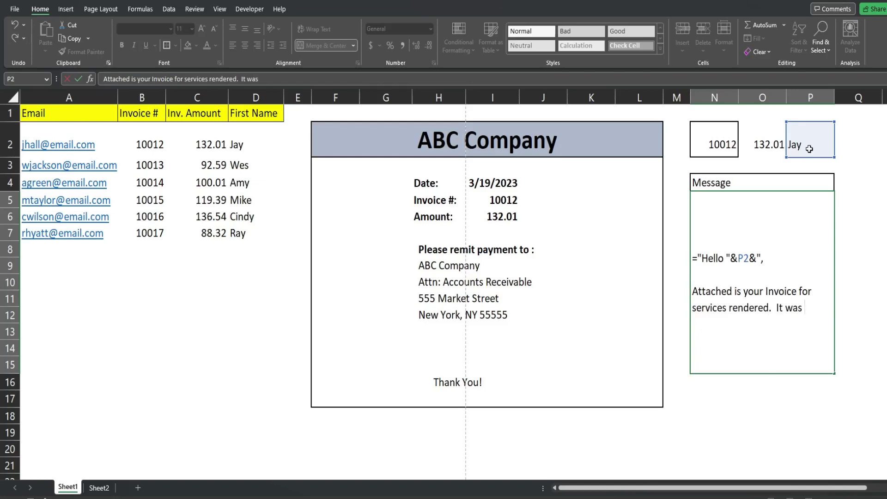
type(" a pleasur")
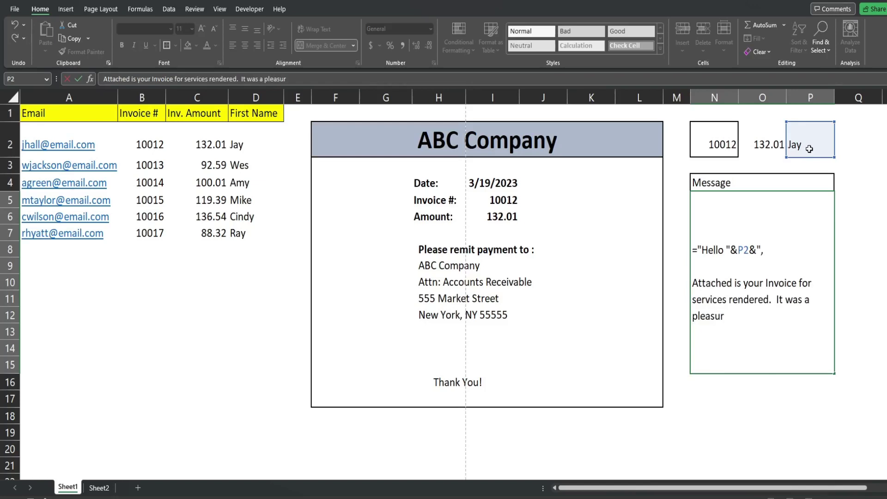
type("e to serve your")
key("BackSpace")
type(".")
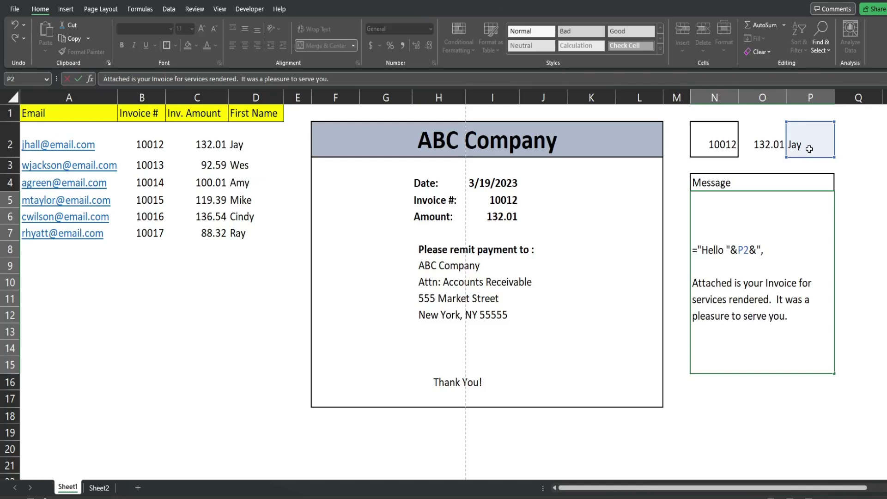
key("Return")
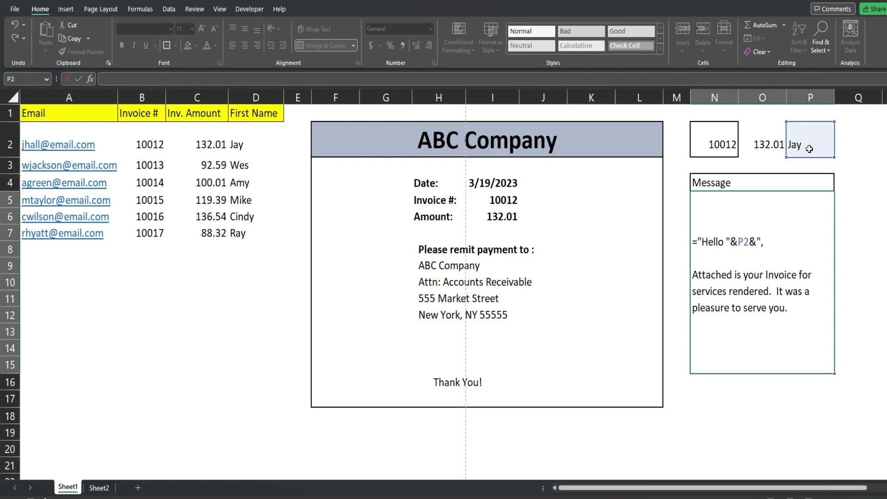
key("alt+Return")
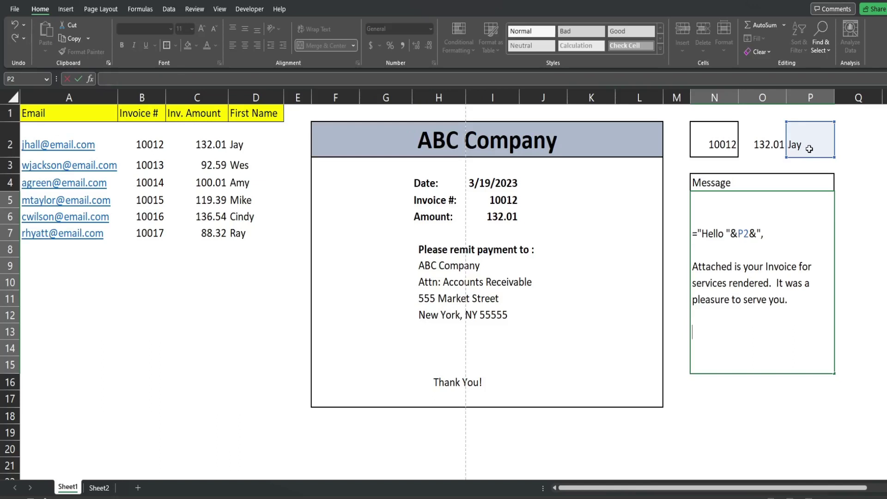
type("Sincerely,")
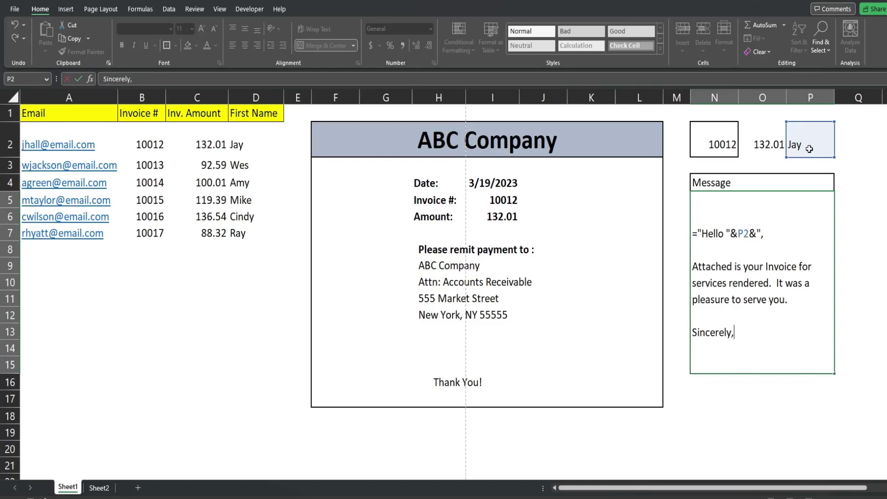
key("Return")
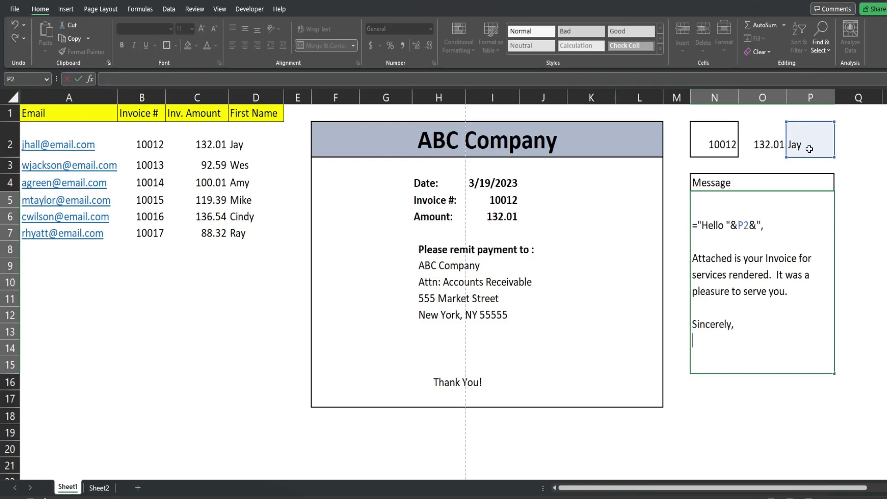
type("ABC Compan")
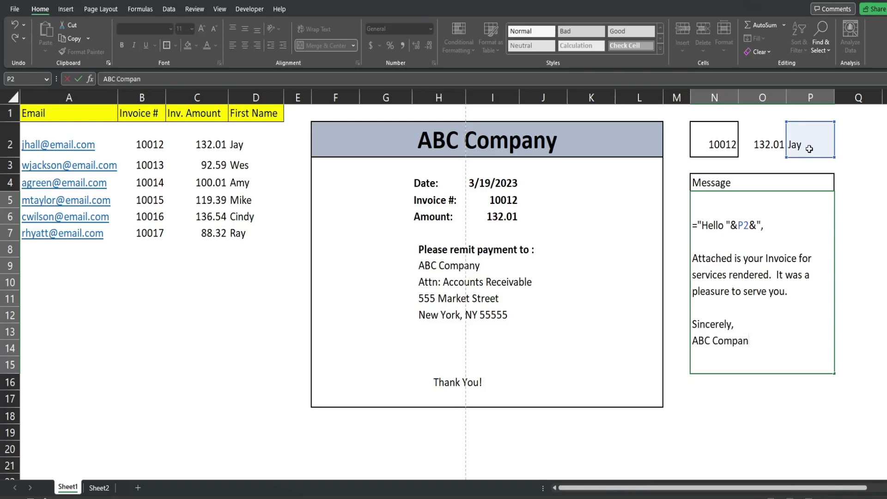
type("y\"")
key("Return")
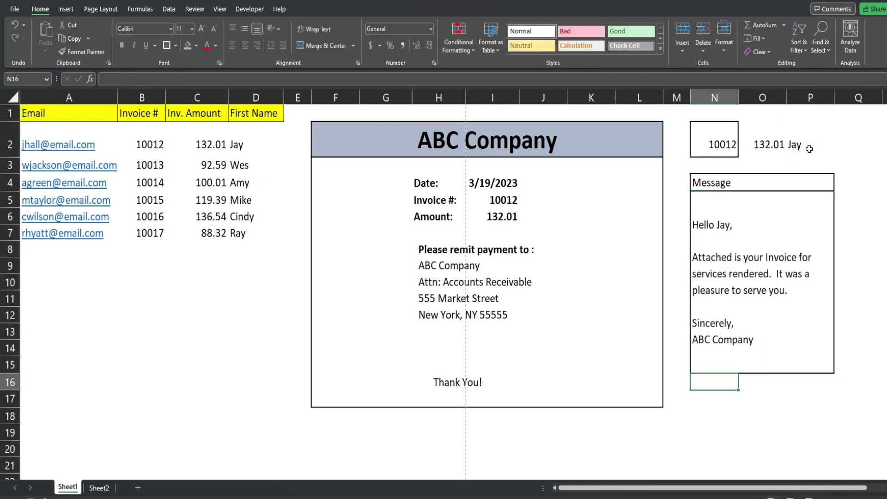
Cycle N2 through invoices 10013, 10014 and others, ending on 10017 greeting Ray.
left_click(768, 291)
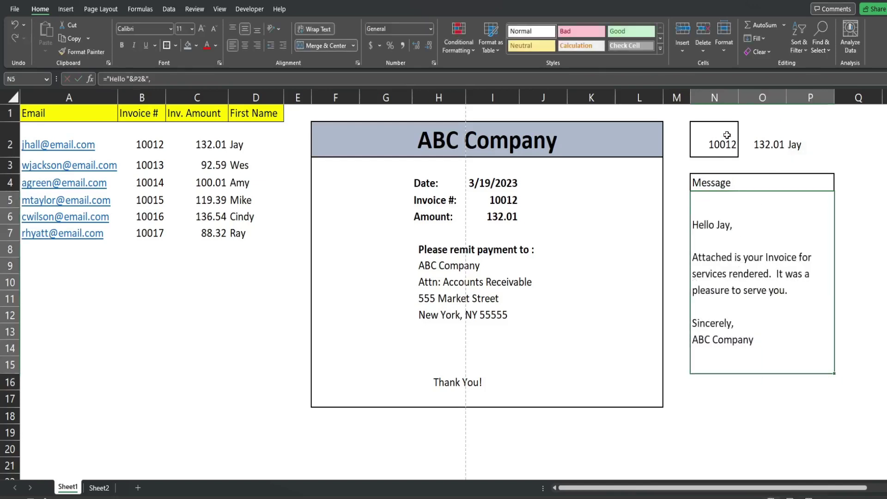
left_click(726, 135)
left_click(743, 152)
left_click(723, 172)
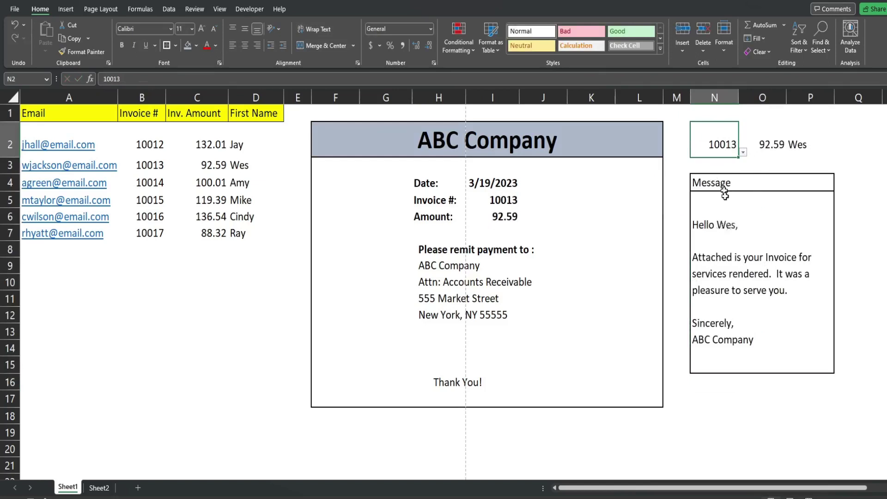
left_click(742, 153)
left_click(729, 180)
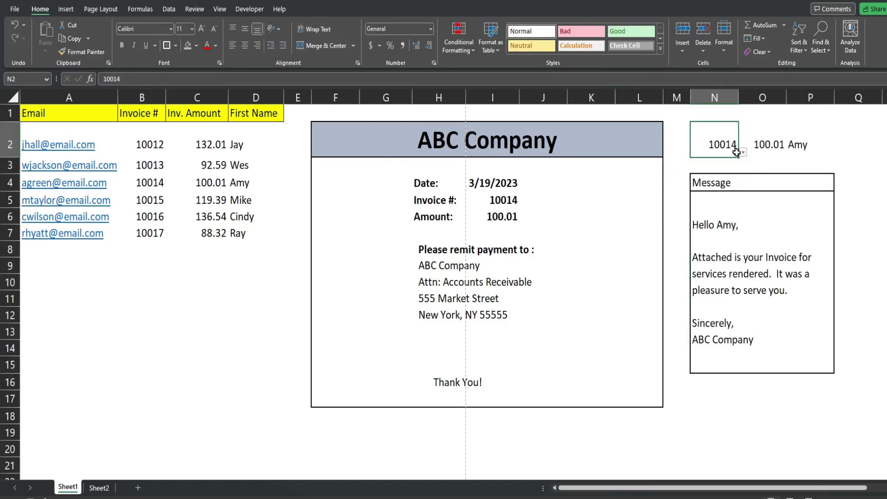
left_click(743, 152)
left_click(723, 163)
left_click(752, 238)
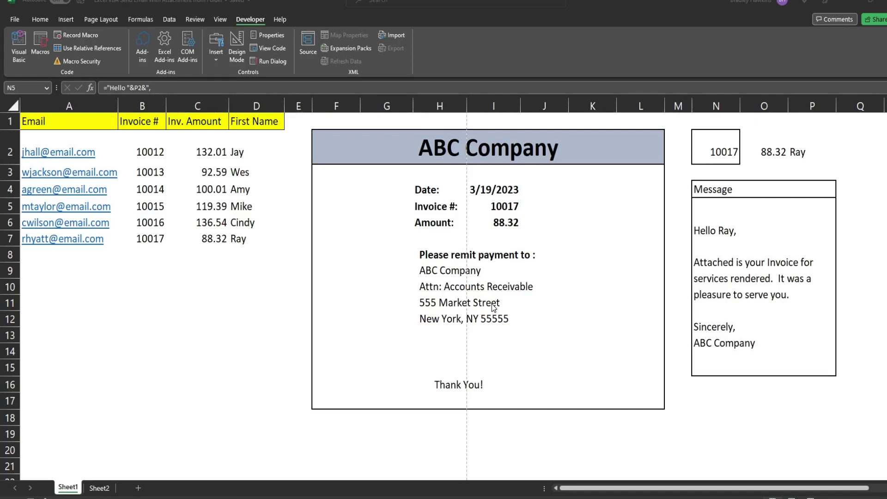
Open the Visual Basic editor and insert a new module from Module1's context menu.
left_click(255, 19)
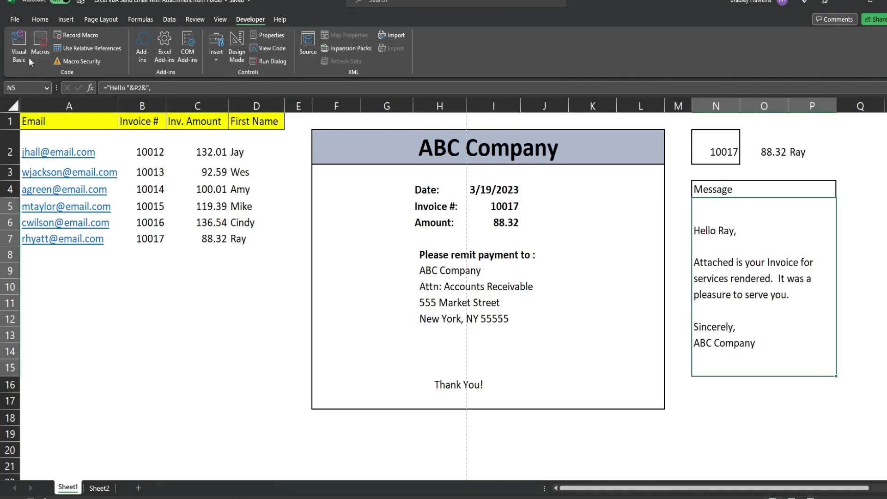
left_click(19, 52)
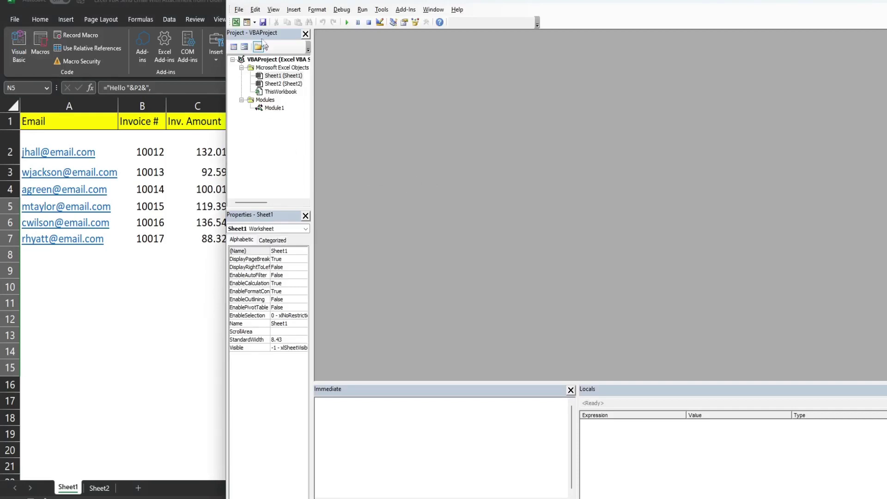
left_click(274, 109)
right_click(275, 111)
mouse_move(321, 165)
left_click(386, 177)
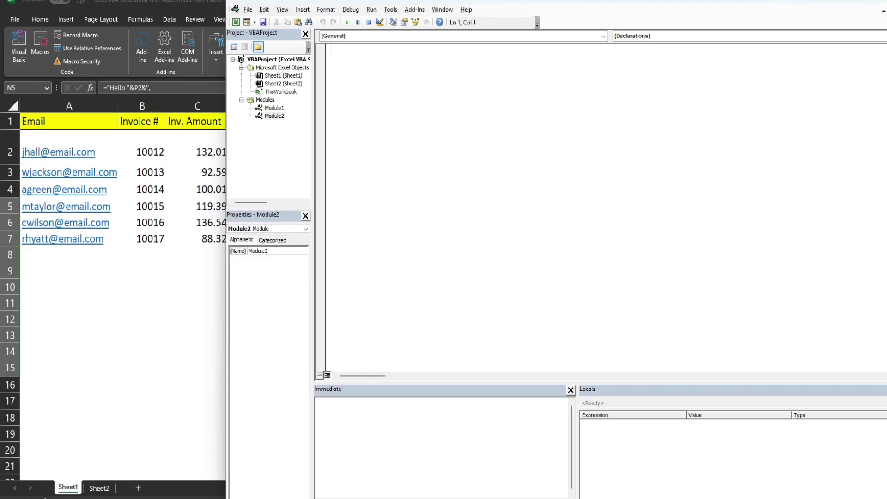
Paste the SendEmailwAttachment macro into Module2 and confirm the Outlook 16.0 Object Library reference.
key("ctrl+v")
scroll(422, 105, "up", 6)
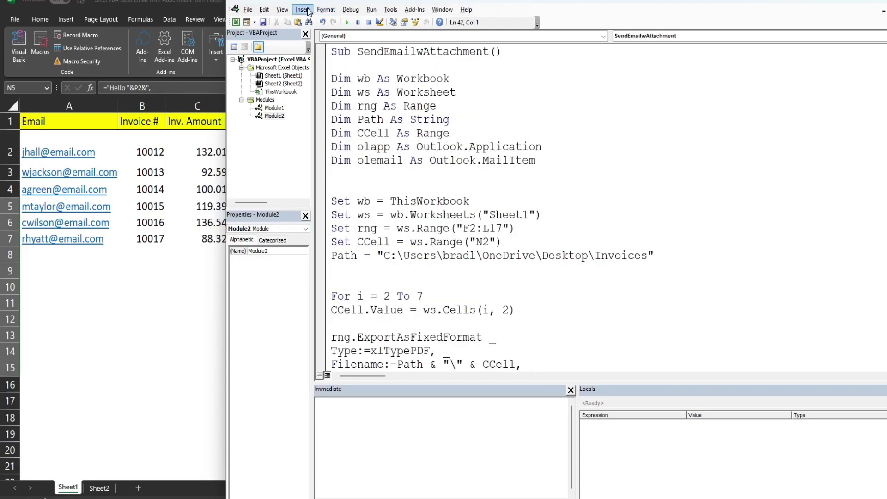
left_click(389, 10)
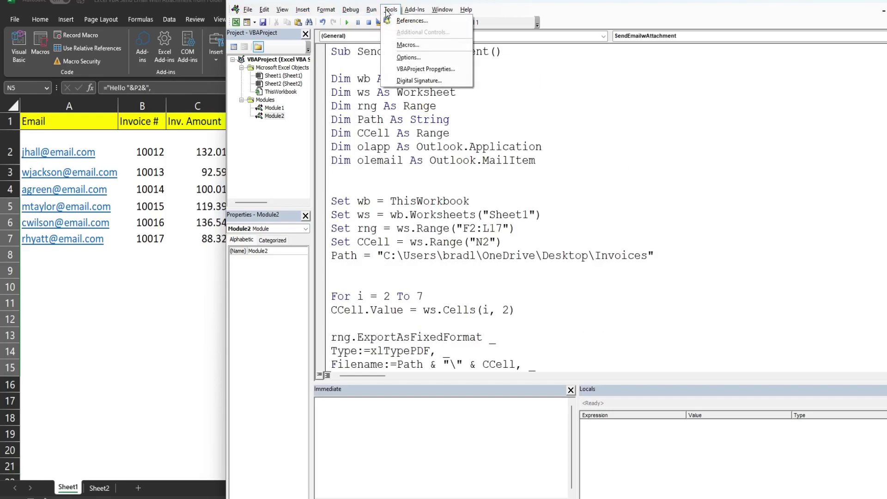
left_click(397, 21)
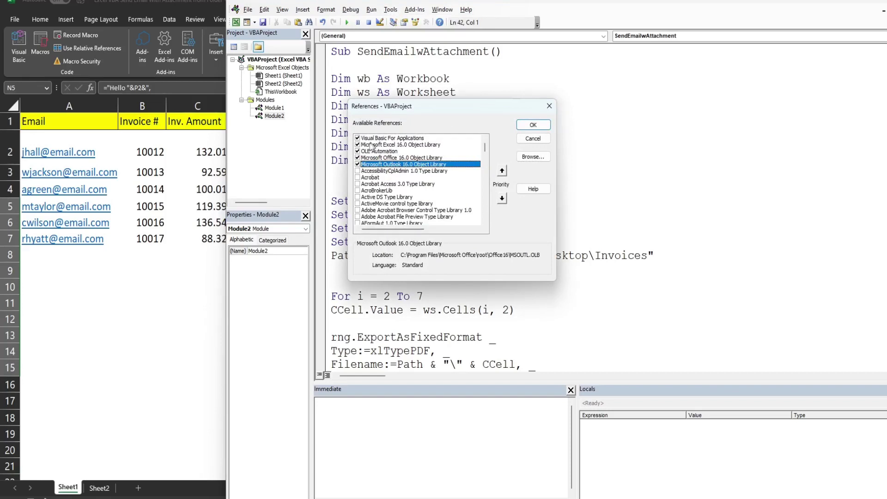
left_click_drag(486, 146, 480, 178)
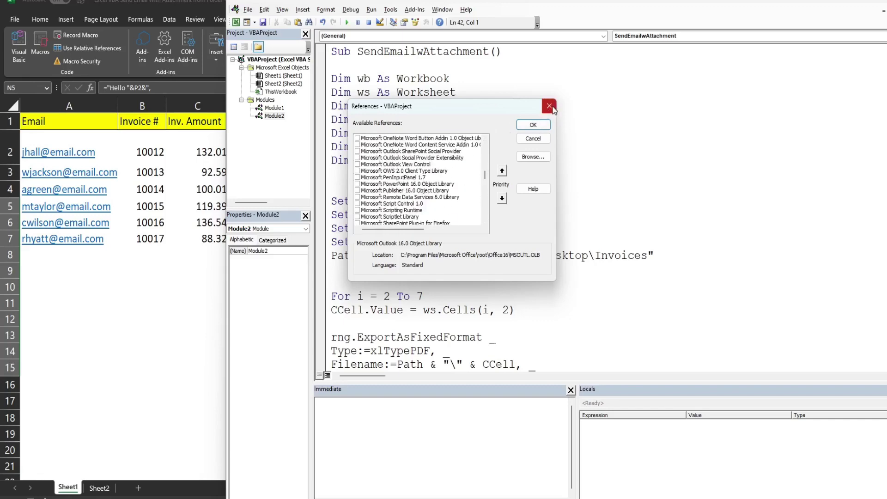
left_click_drag(487, 176, 490, 142)
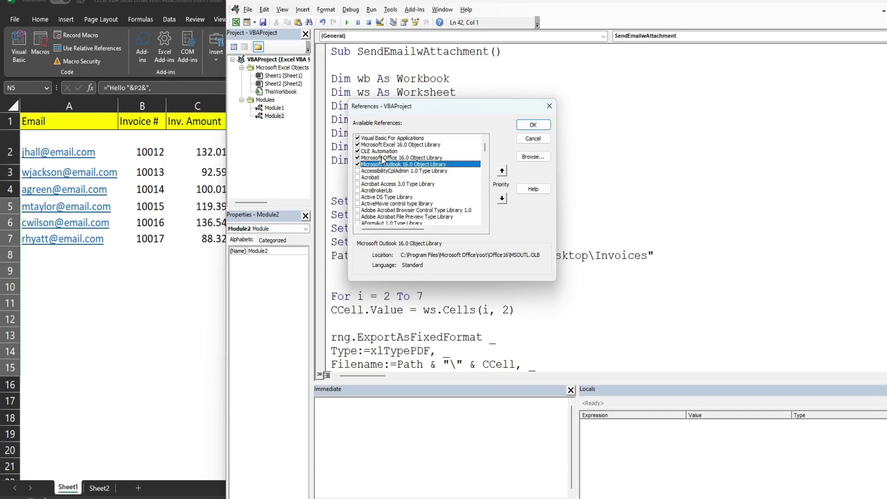
left_click(549, 106)
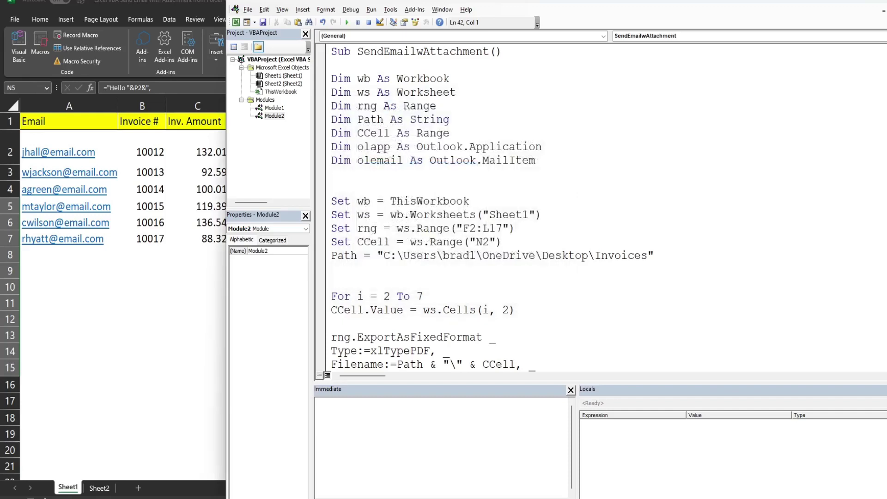
Review the macro's declarations and workbook references, then select the invoice range F2:L17.
left_click(590, 104)
left_click_drag(331, 78, 332, 174)
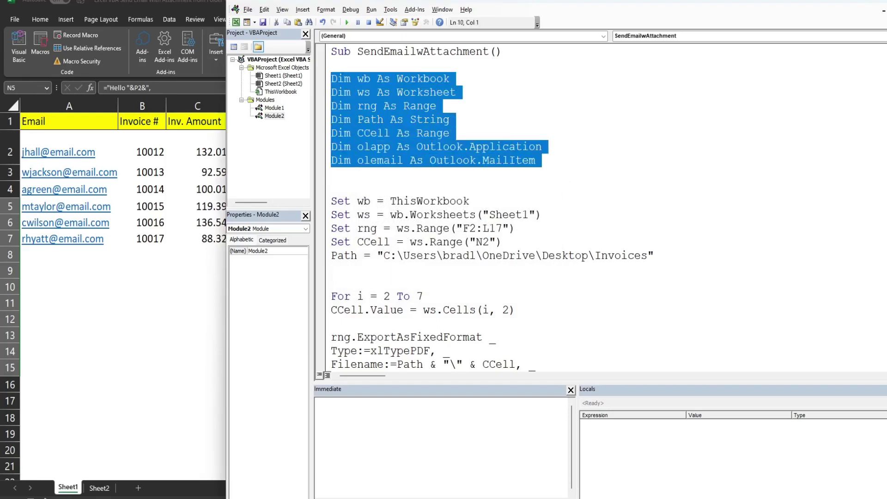
left_click(358, 82)
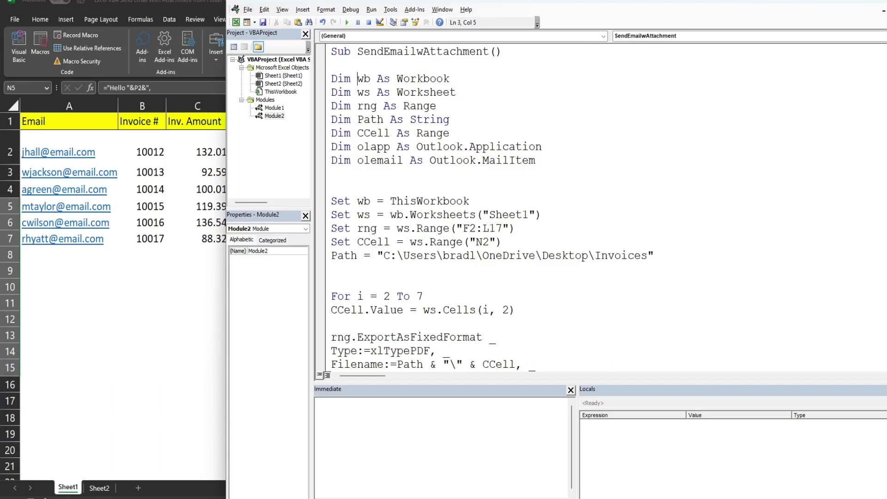
double_click(362, 202)
double_click(396, 215)
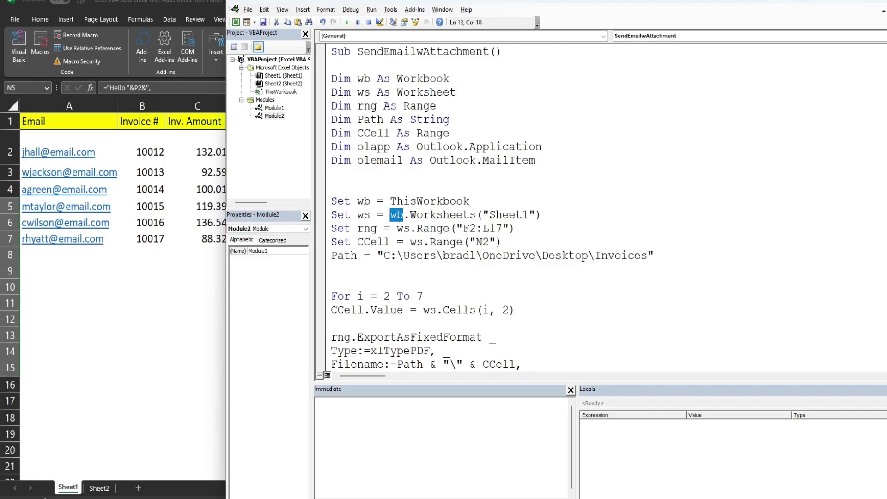
left_click_drag(456, 214, 449, 215)
left_click(137, 298)
left_click_drag(341, 141, 586, 359)
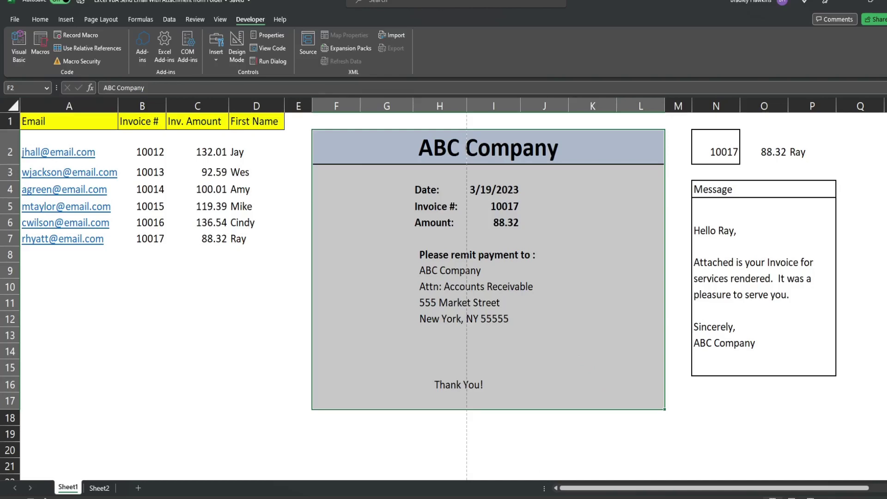
Check the macro's N2 reference, then set the invoice number in N2 to 10012.
left_click(573, 448)
left_click(470, 242)
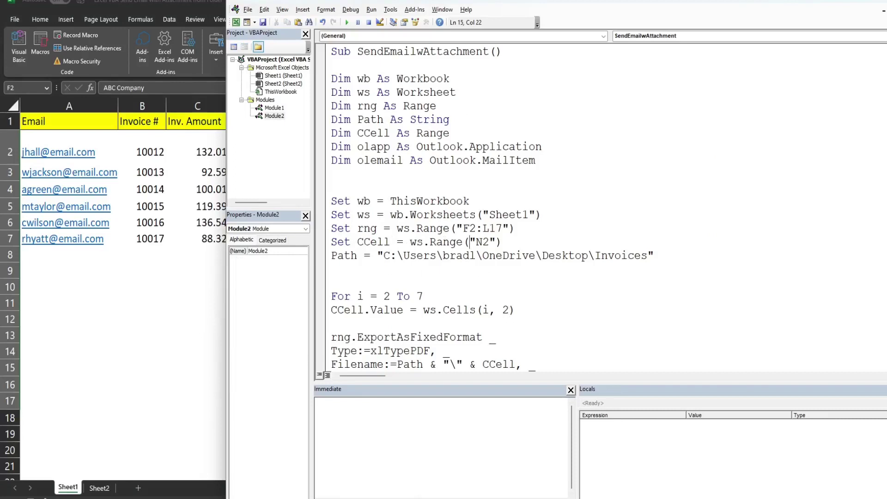
left_click(206, 265)
left_click(725, 147)
left_click(744, 160)
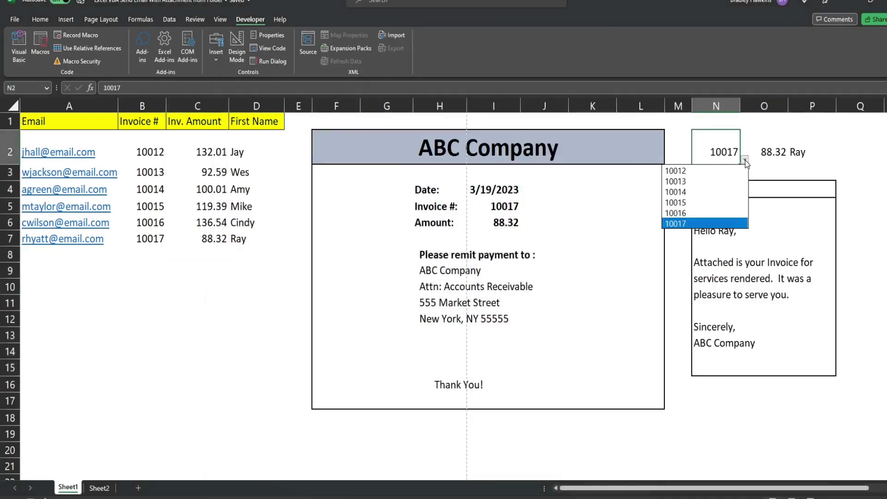
left_click(707, 170)
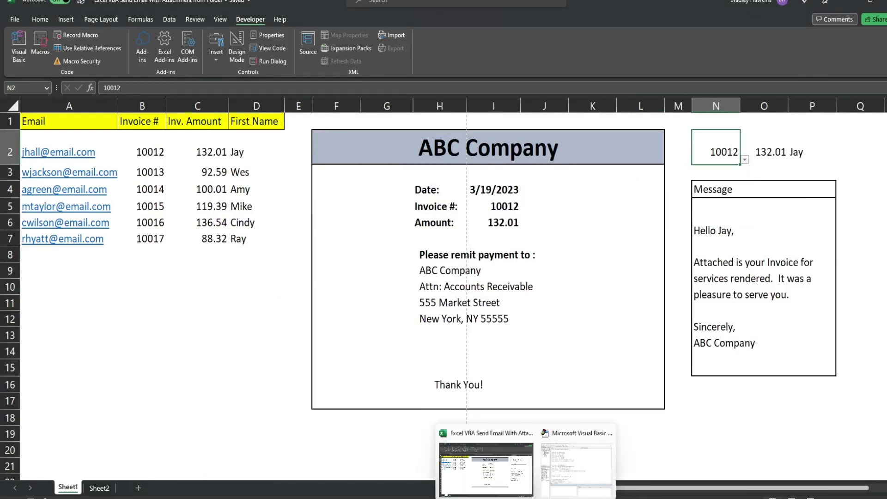
Bring up the Invoices folder and select the 10012 PDF.
left_click(568, 488)
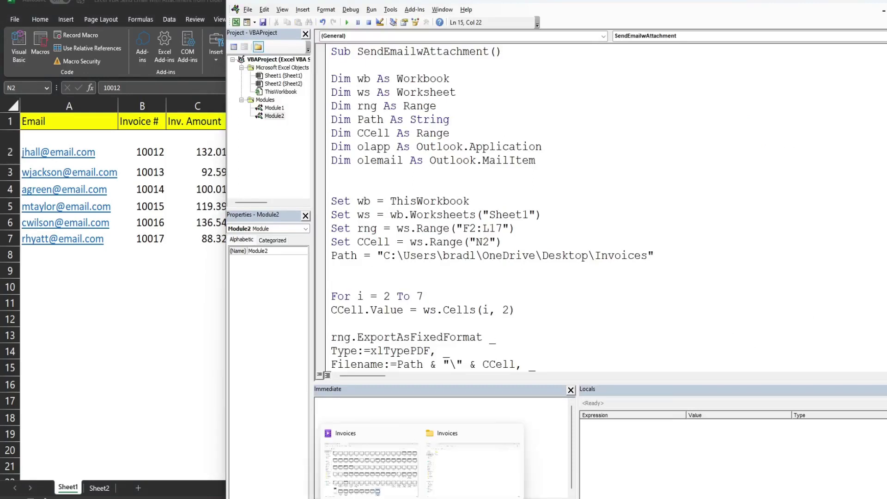
left_click(459, 483)
left_click(139, 89)
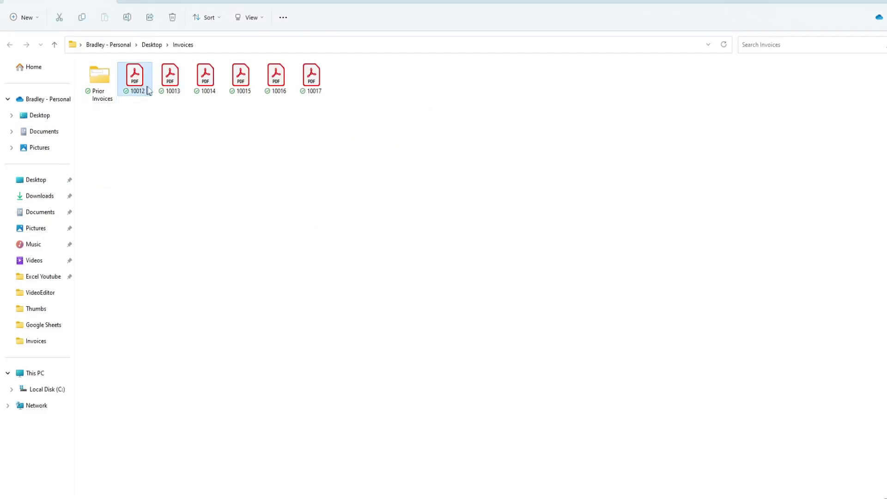
Delete the invoice PDFs 10012 through 10017 and close File Explorer.
left_click(307, 81, "shift")
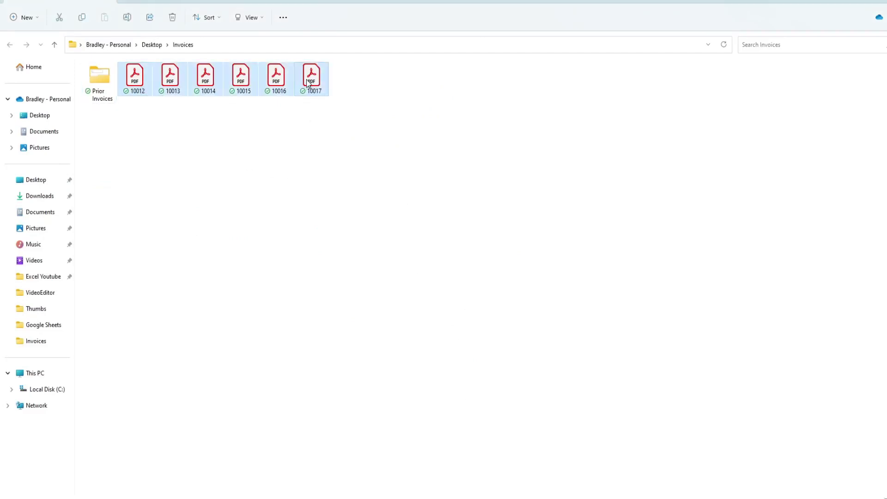
key("Delete")
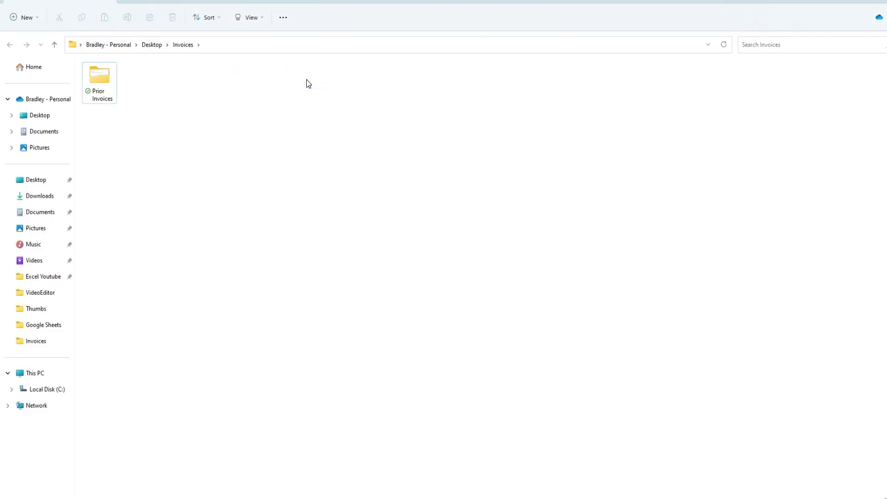
left_click(860, 4)
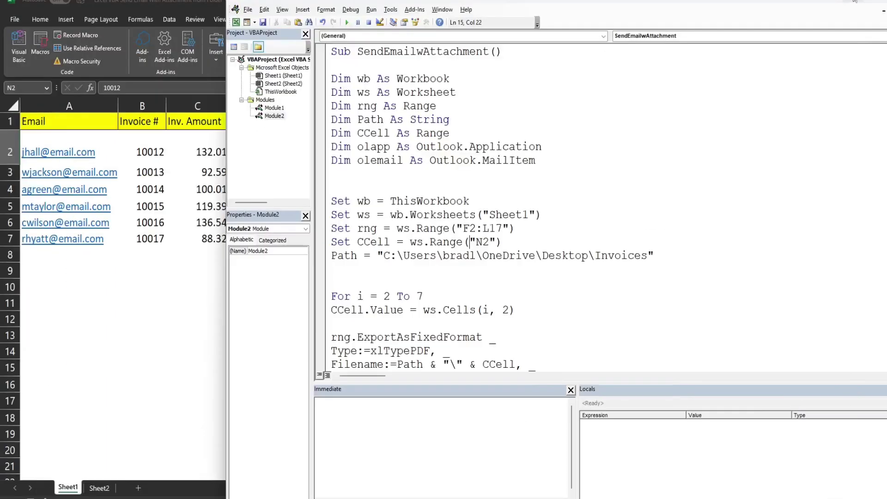
scroll(496, 215, "down", 5)
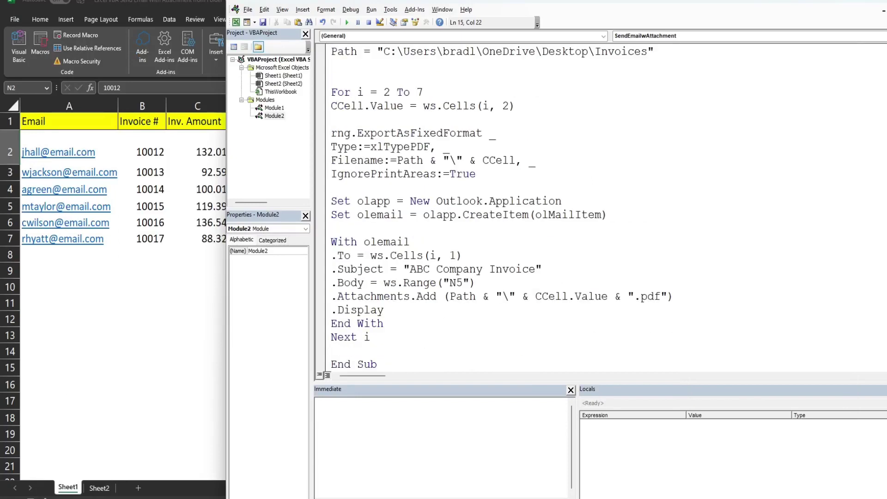
scroll(467, 235, "up", 1)
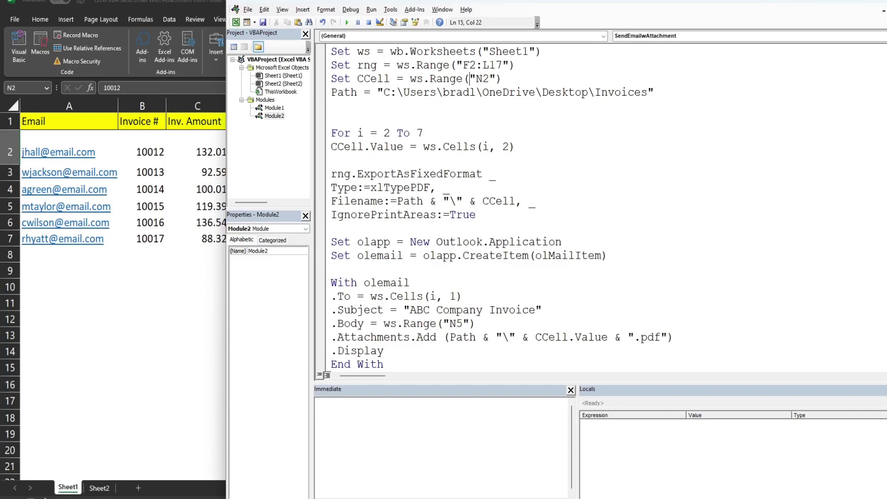
scroll(501, 208, "up", 1)
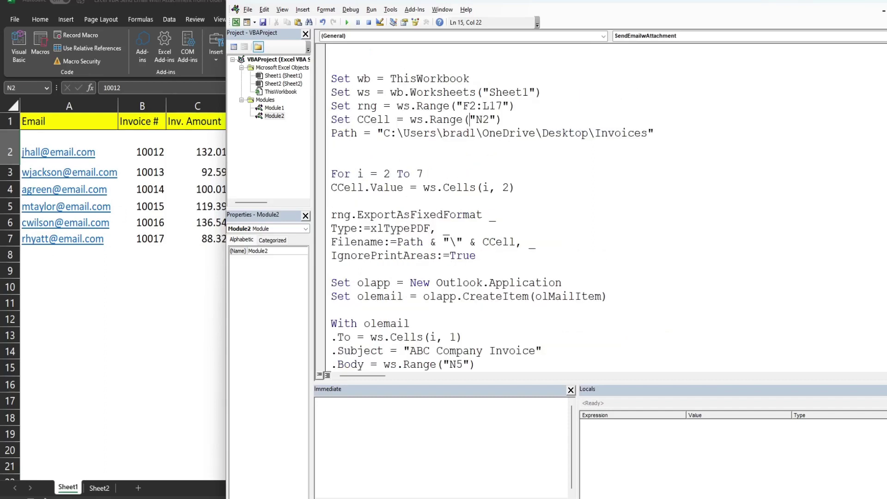
double_click(360, 174)
left_click(384, 173)
left_click(351, 187)
left_click(489, 187)
key("shift+Left")
left_click(331, 216)
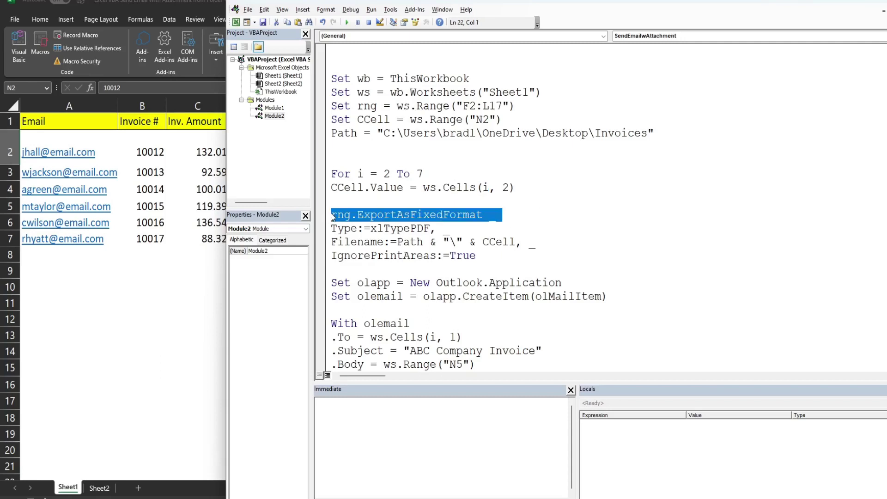
left_click(337, 214)
left_click_drag(329, 215, 329, 258)
left_click(344, 216)
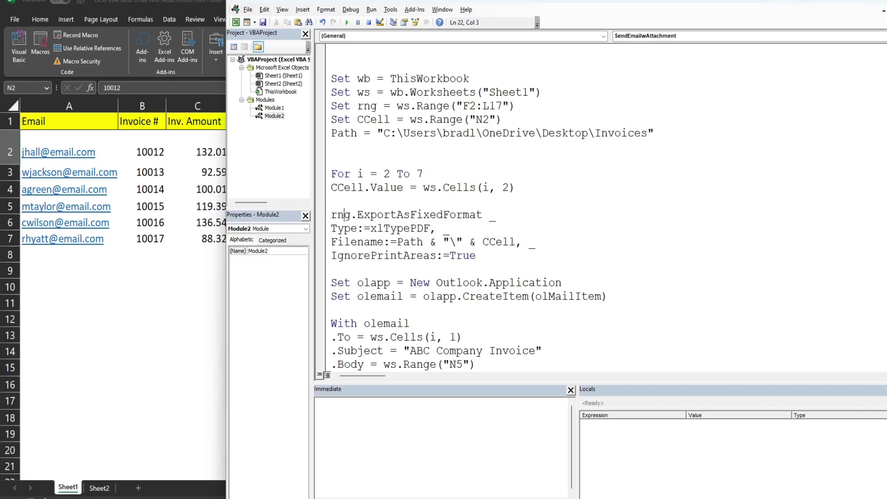
left_click_drag(515, 106, 400, 108)
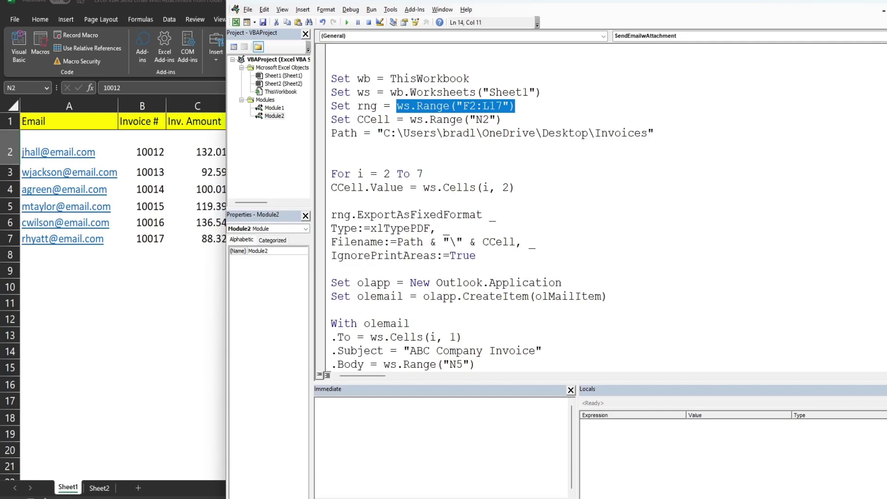
double_click(410, 243)
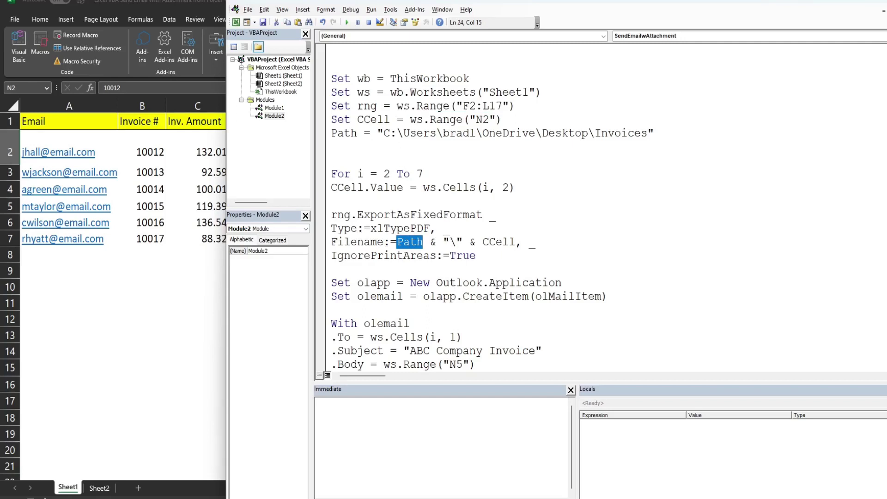
double_click(447, 242)
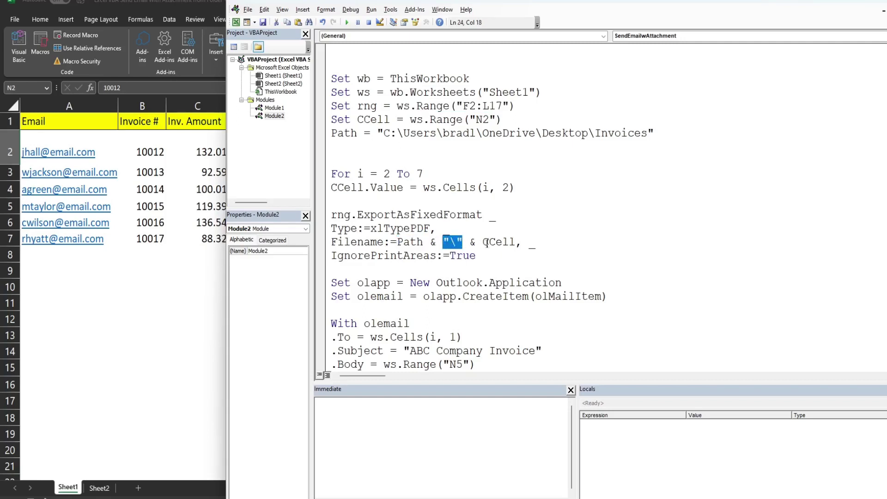
left_click_drag(516, 242, 483, 242)
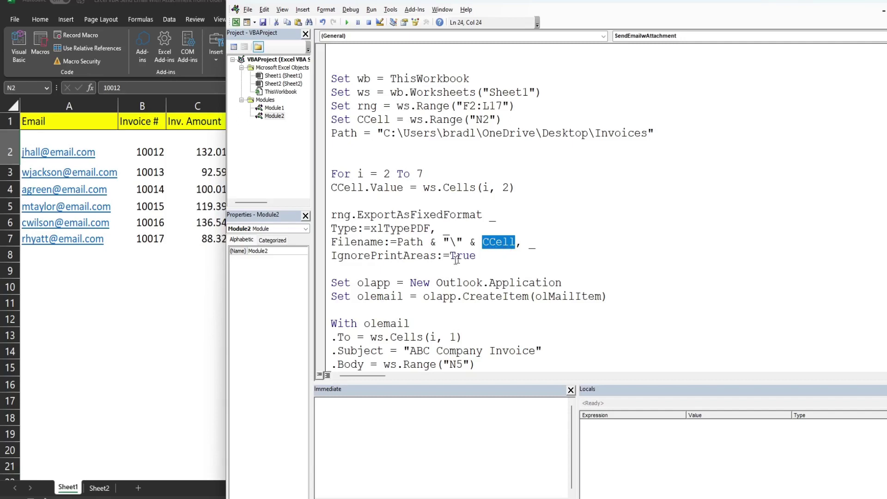
left_click_drag(442, 255, 331, 242)
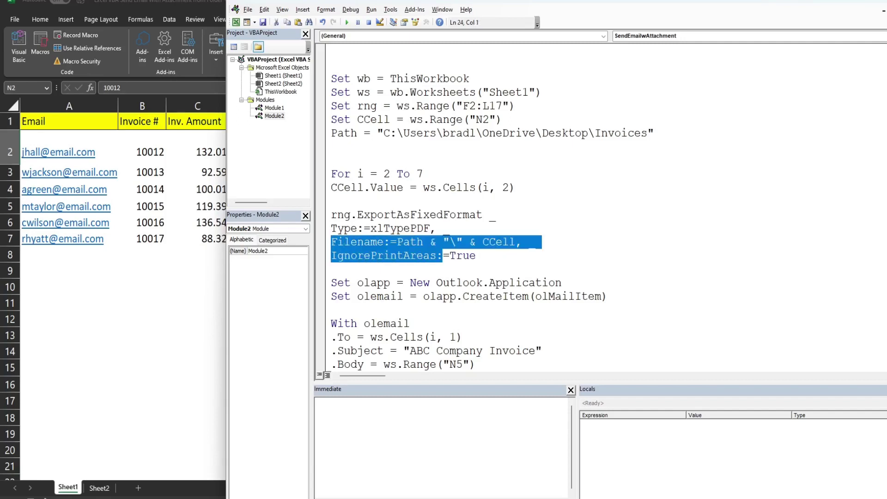
left_click(190, 270)
left_click_drag(353, 149, 557, 401)
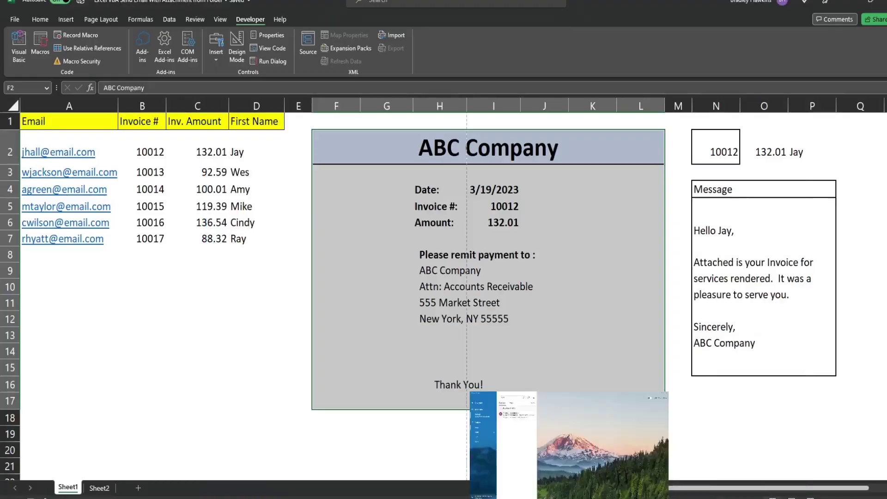
mouse_move(570, 490)
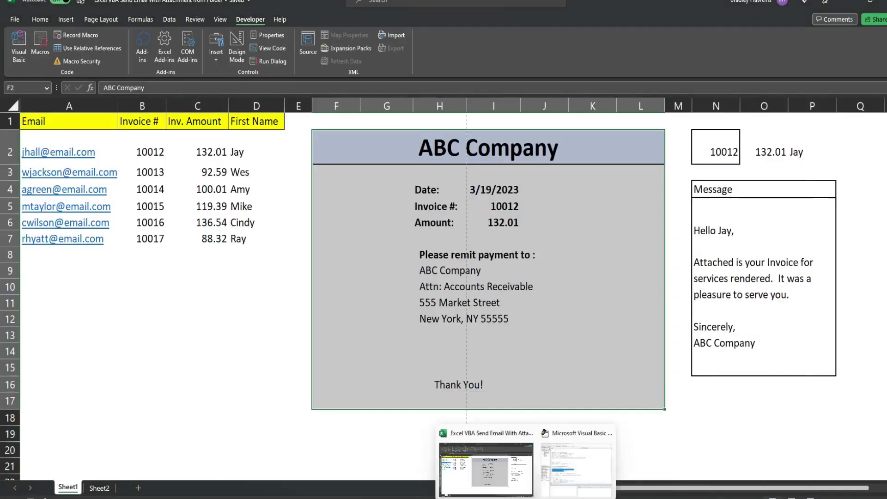
left_click(571, 441)
scroll(462, 208, "down", 3)
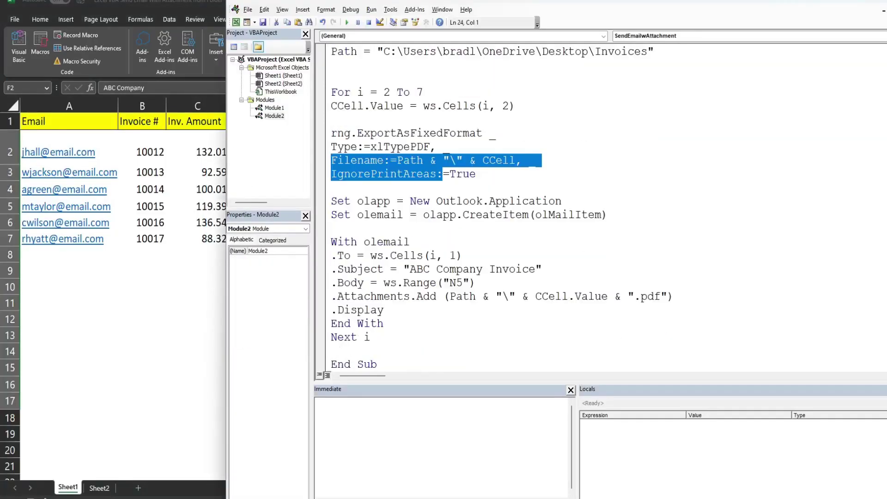
left_click(370, 173)
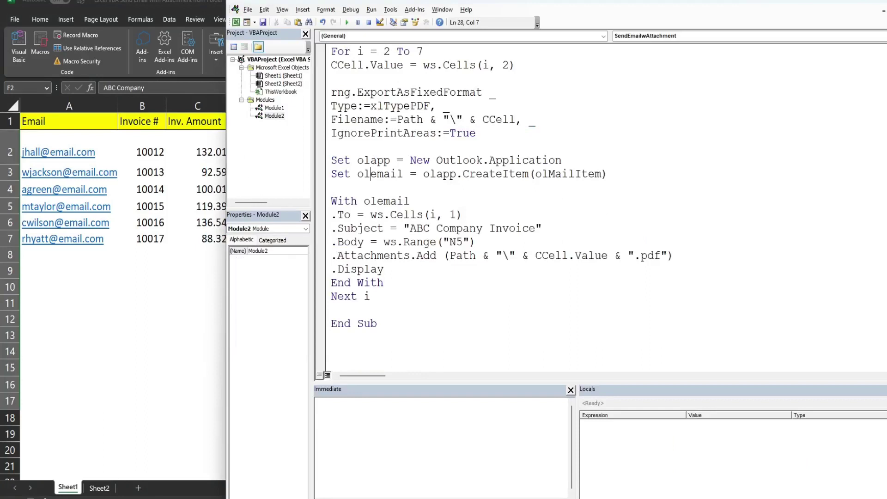
left_click_drag(390, 160, 357, 160)
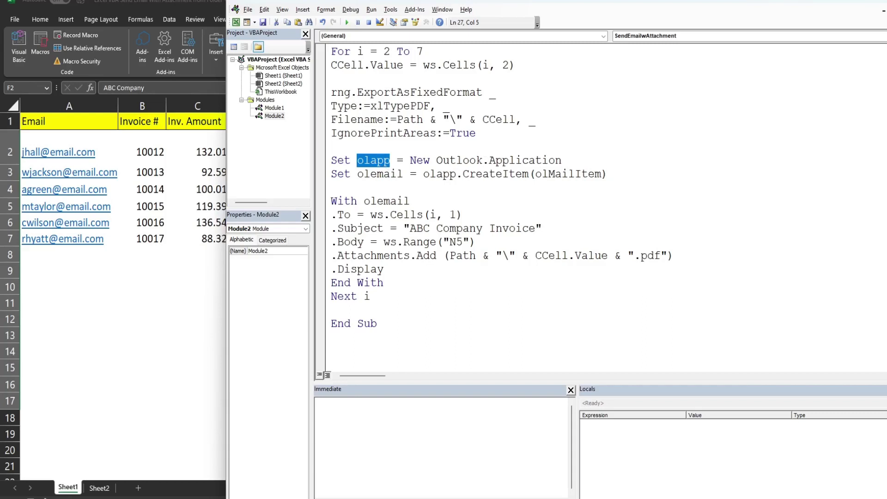
left_click(562, 160)
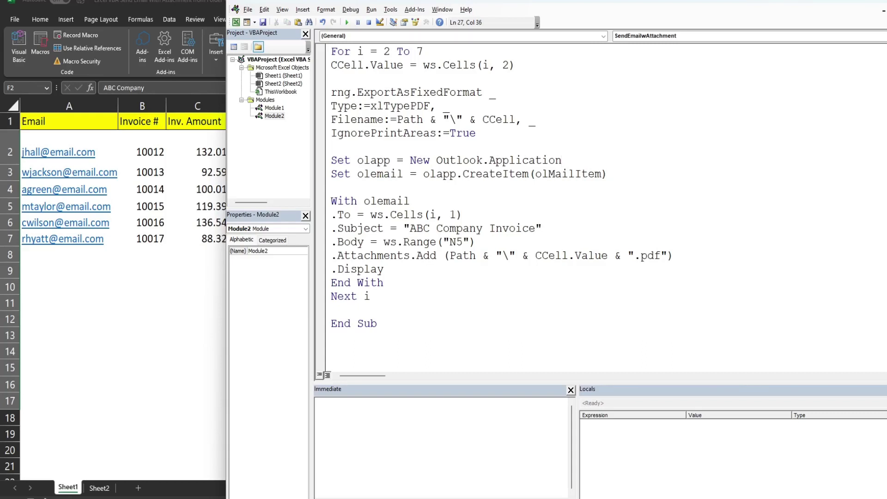
left_click_drag(403, 174, 364, 175)
left_click_drag(457, 174, 422, 174)
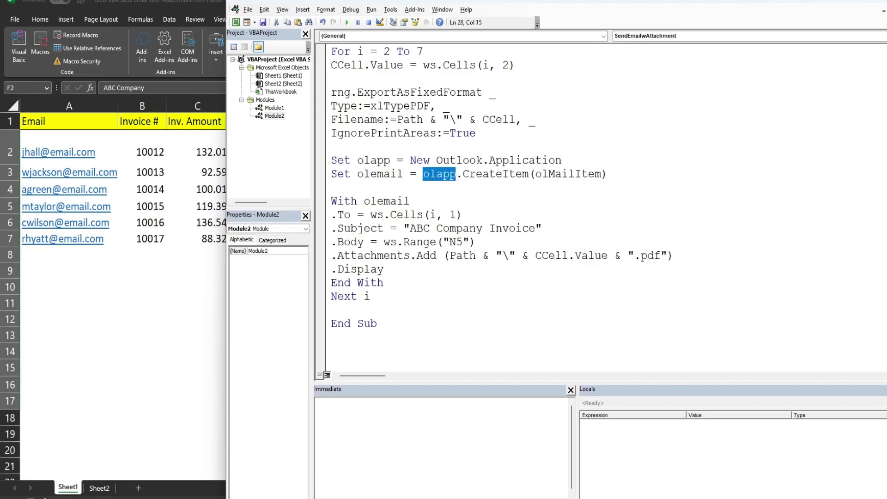
left_click(495, 174)
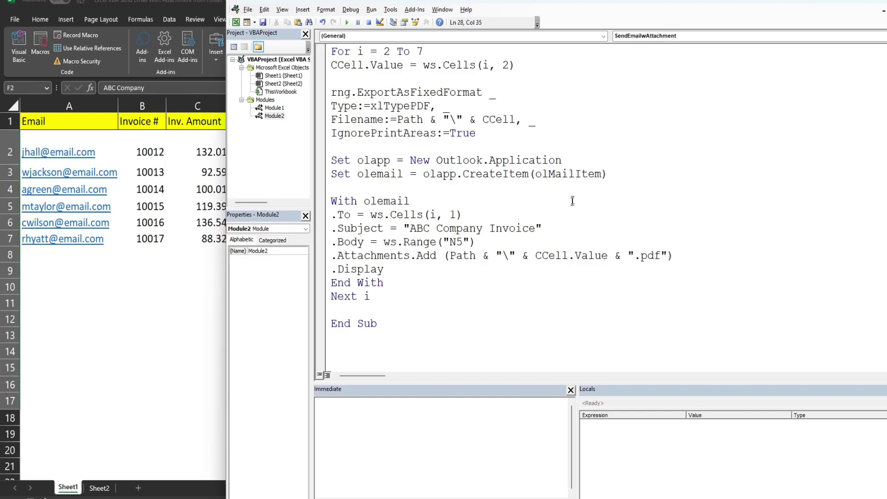
left_click_drag(410, 201, 364, 203)
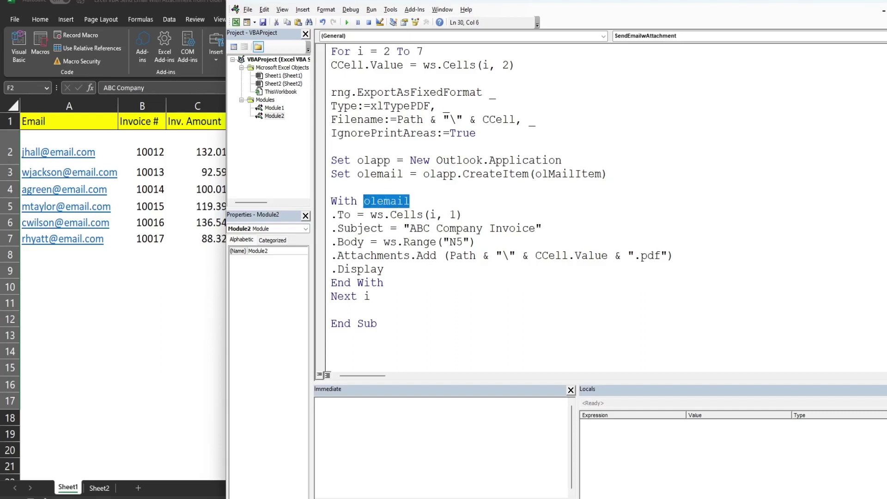
left_click(410, 201)
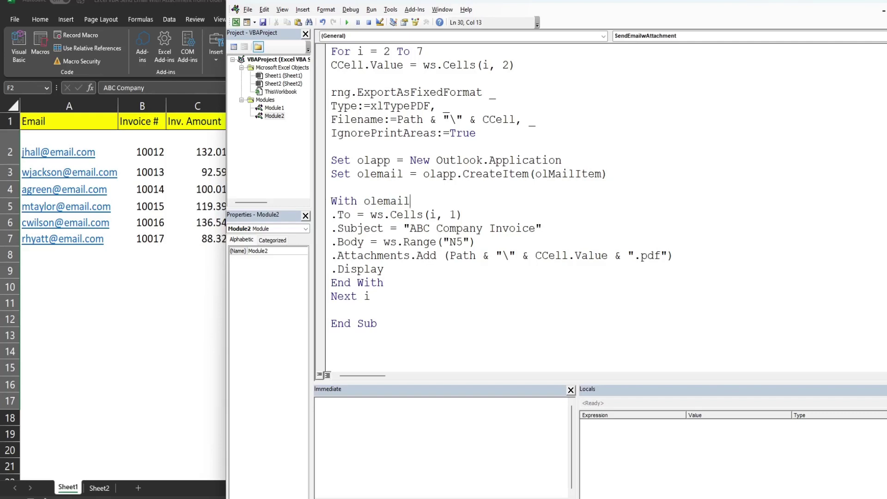
left_click_drag(351, 214, 331, 215)
left_click_drag(383, 215, 370, 215)
double_click(431, 215)
double_click(453, 215)
left_click(99, 150)
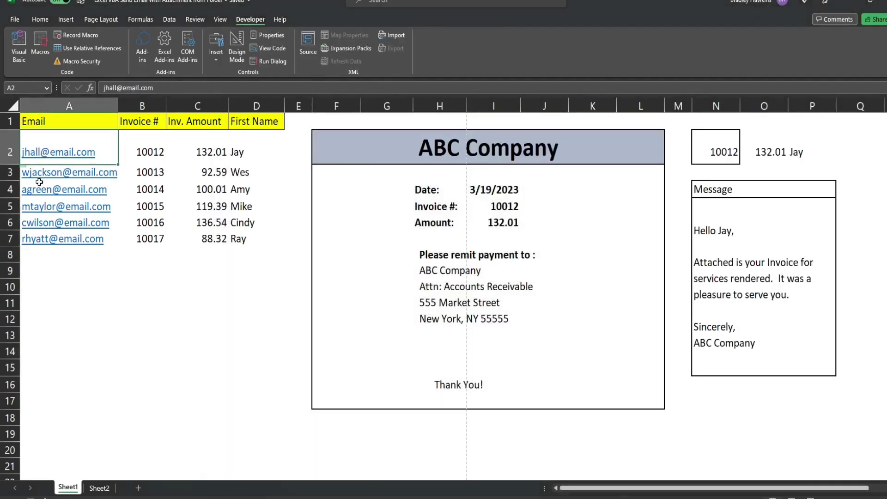
mouse_move(527, 493)
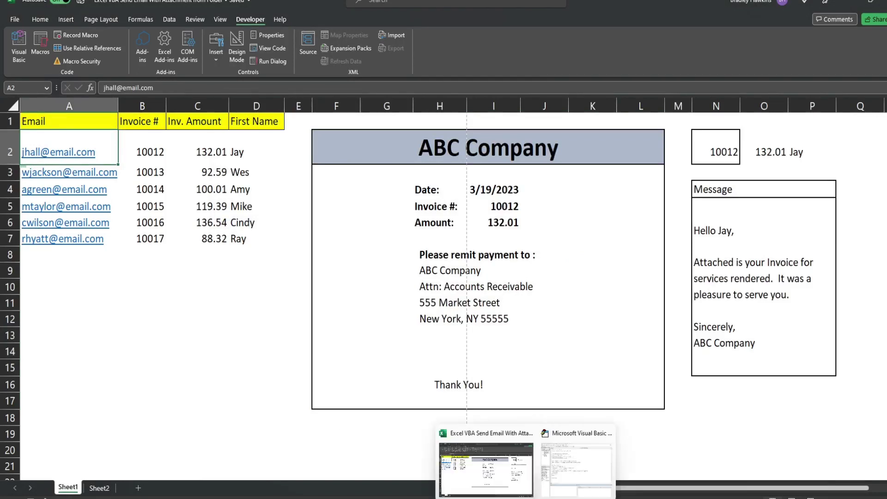
left_click(564, 453)
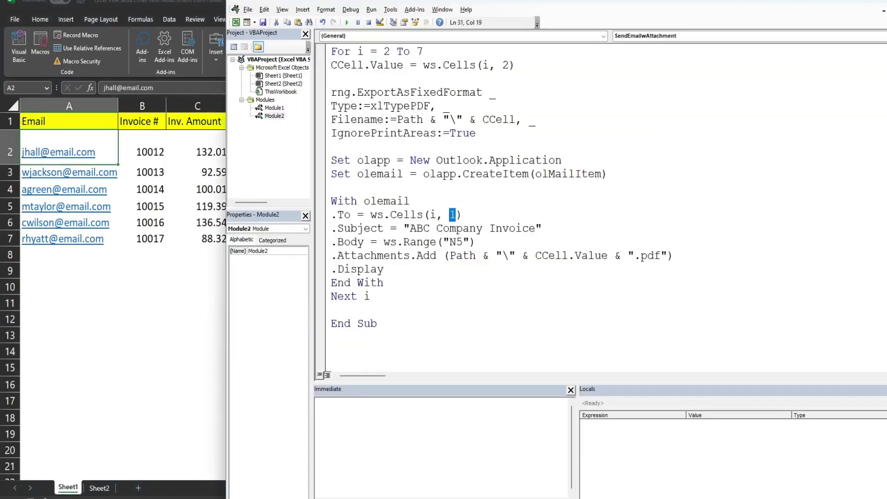
left_click_drag(541, 229, 406, 221)
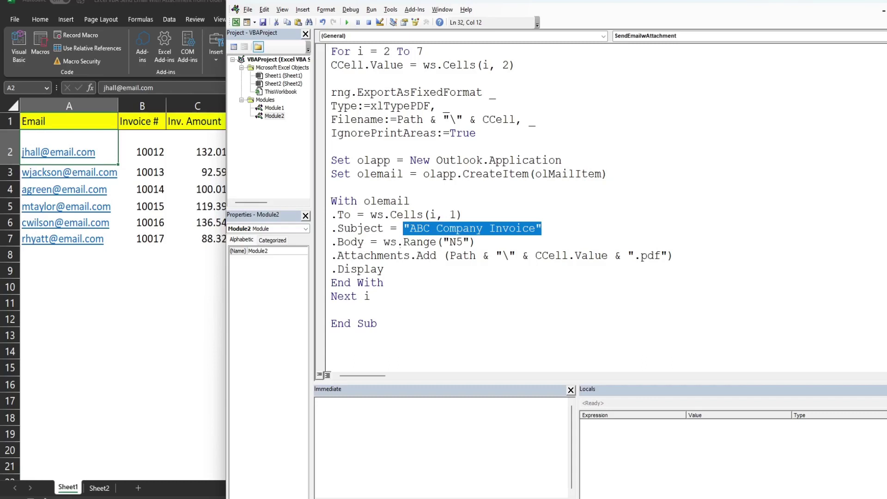
left_click(182, 288)
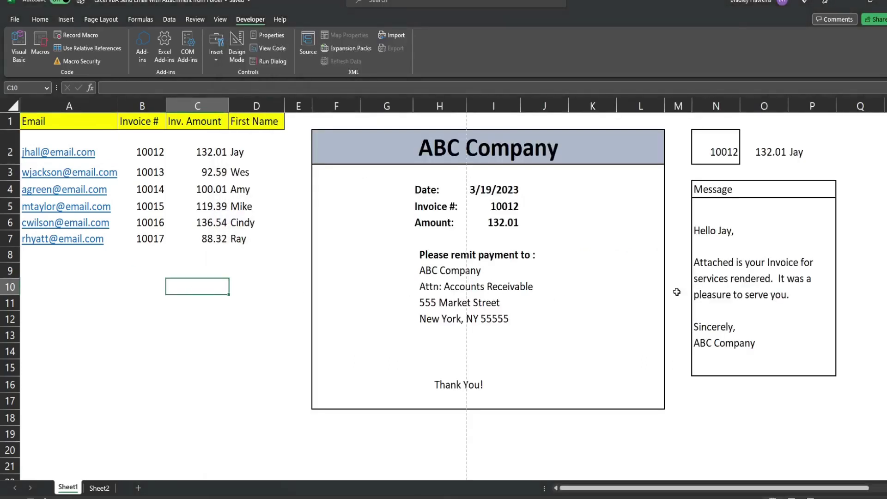
left_click(726, 249)
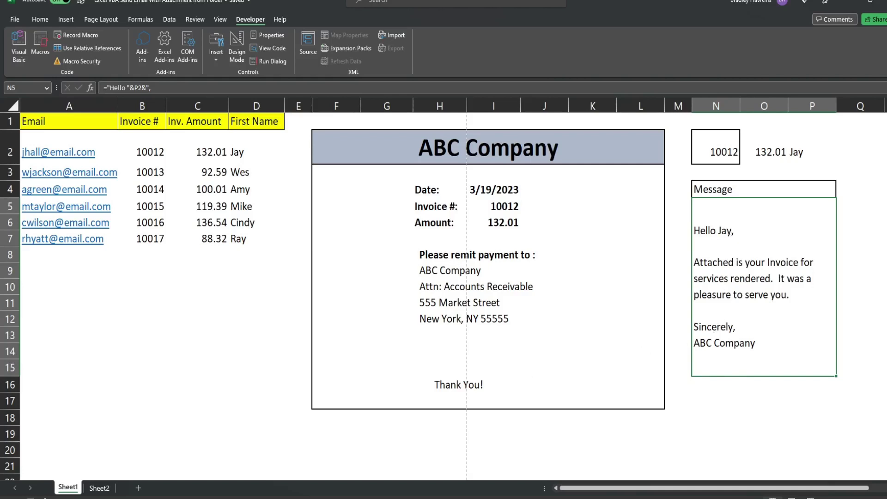
mouse_move(369, 490)
mouse_move(531, 494)
left_click(552, 485)
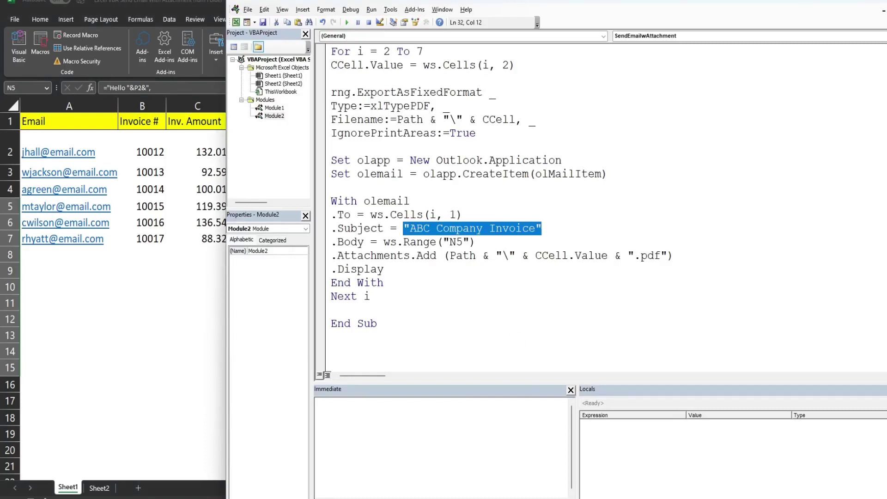
left_click_drag(409, 257, 350, 255)
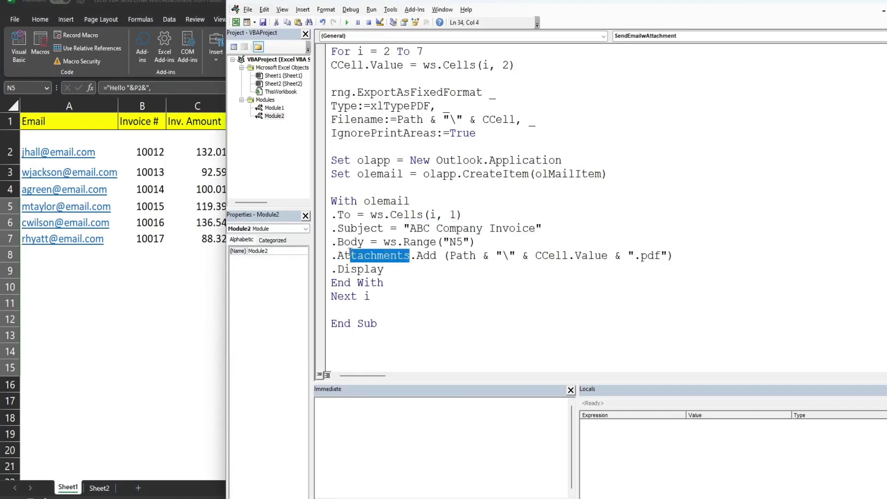
left_click_drag(436, 257, 423, 257)
left_click(462, 256)
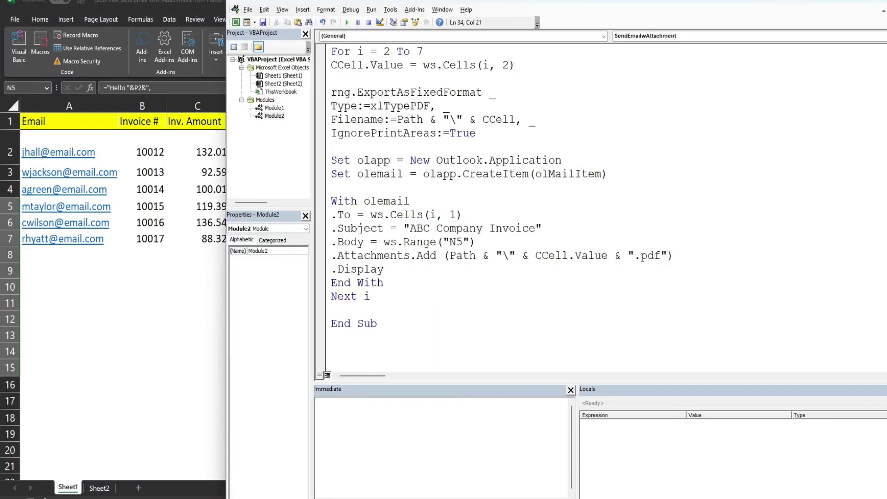
left_click(477, 257)
left_click_drag(476, 257, 450, 257)
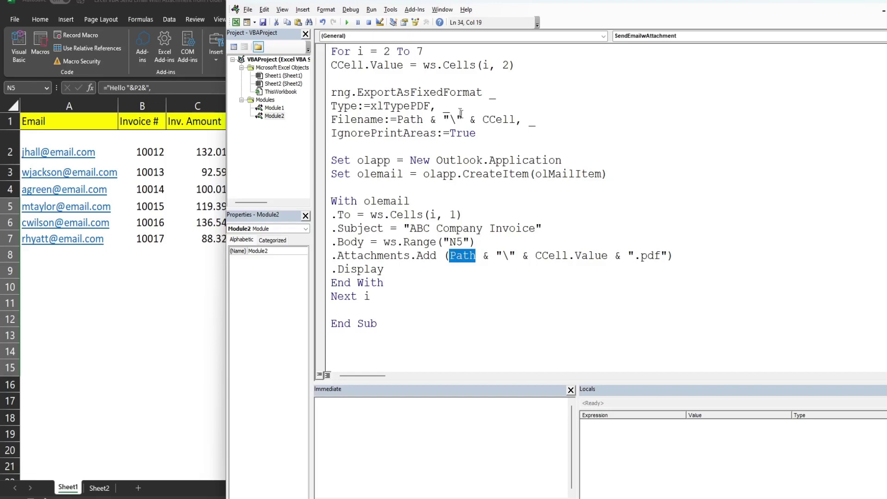
scroll(481, 224, "up", 2)
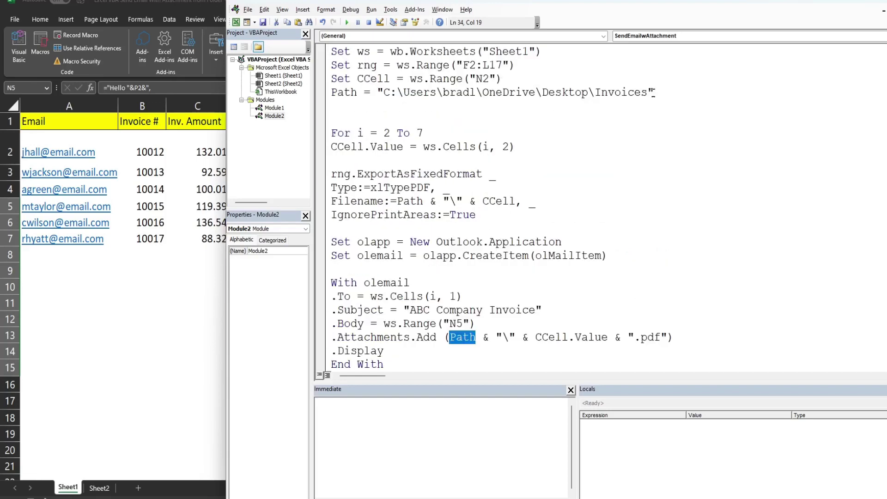
left_click_drag(657, 92, 384, 92)
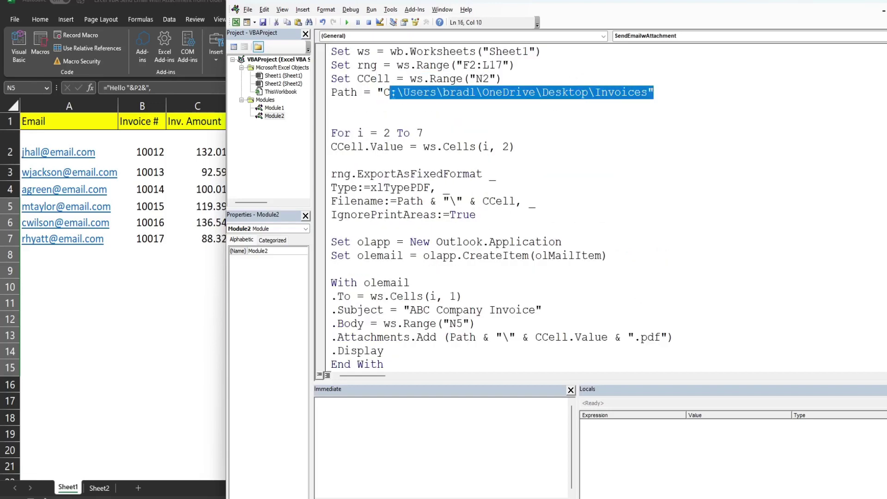
scroll(482, 171, "down", 1)
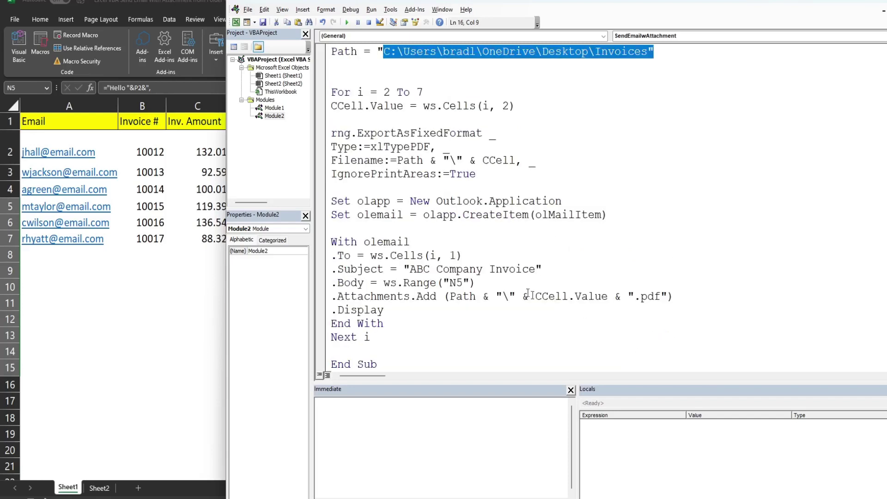
left_click_drag(515, 296, 498, 294)
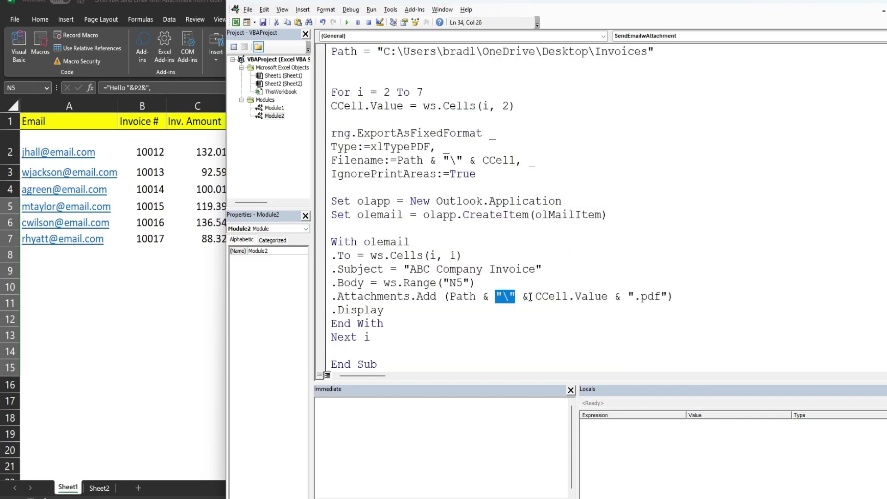
left_click_drag(567, 296, 535, 296)
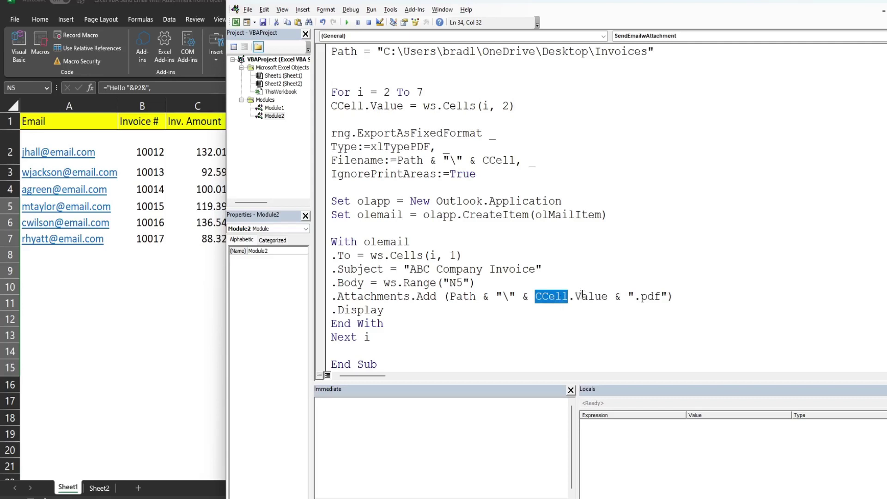
left_click_drag(608, 296, 534, 296)
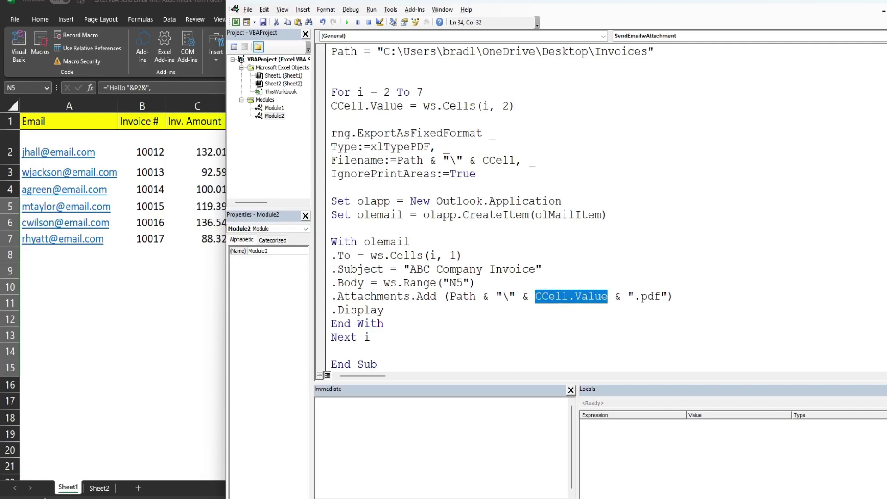
double_click(616, 296)
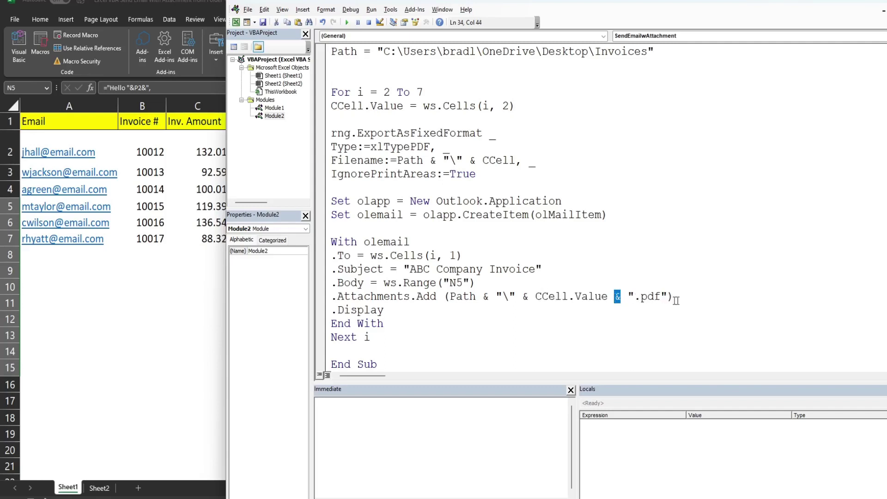
left_click_drag(673, 296, 330, 296)
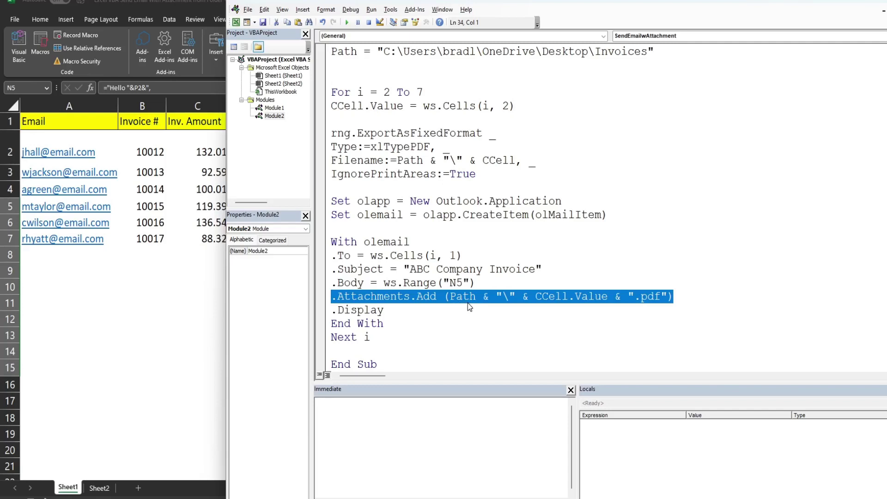
left_click_drag(387, 311, 330, 311)
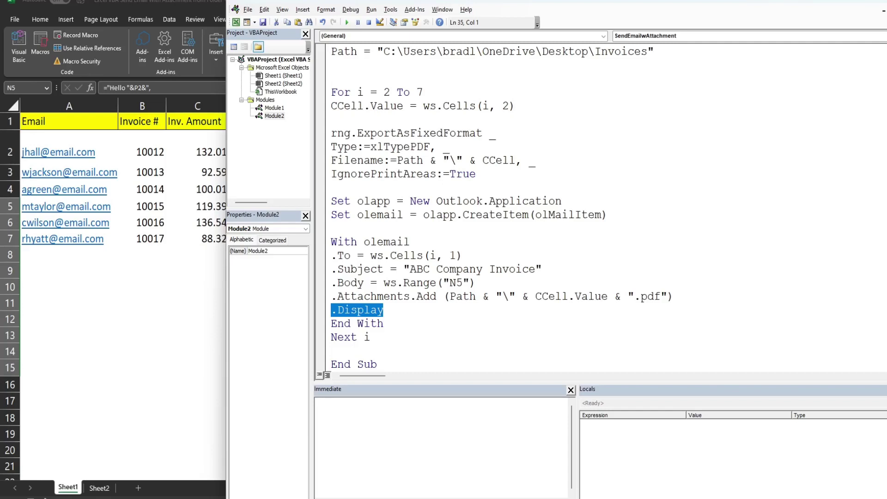
scroll(396, 268, "down", 2)
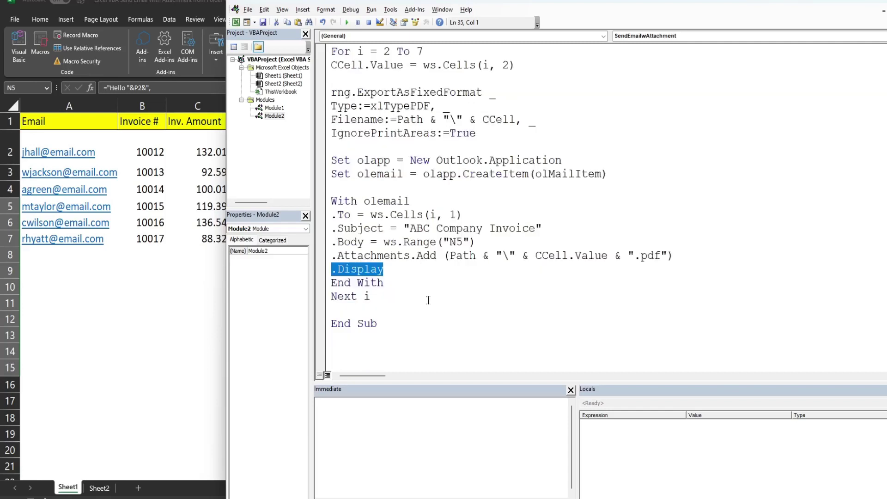
left_click_drag(387, 257, 331, 255)
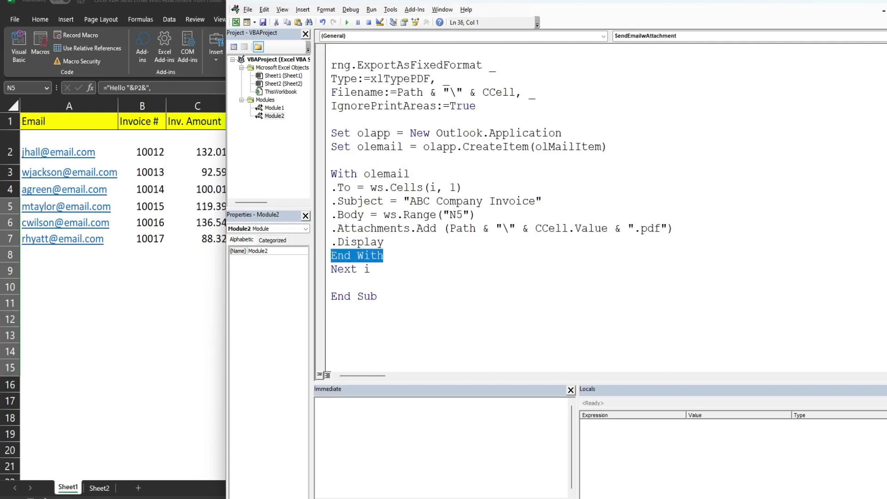
left_click_drag(409, 174, 363, 173)
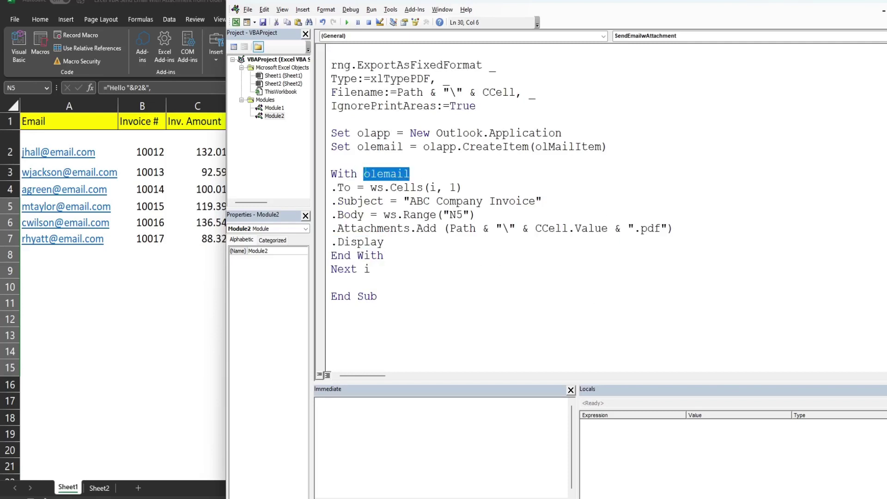
left_click_drag(389, 258, 330, 269)
scroll(365, 260, "up", 2)
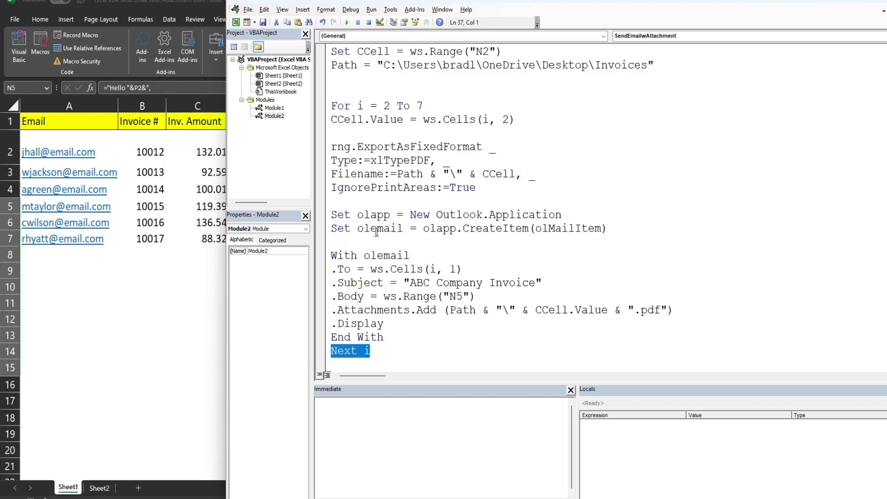
left_click(391, 107)
key("shift+Left")
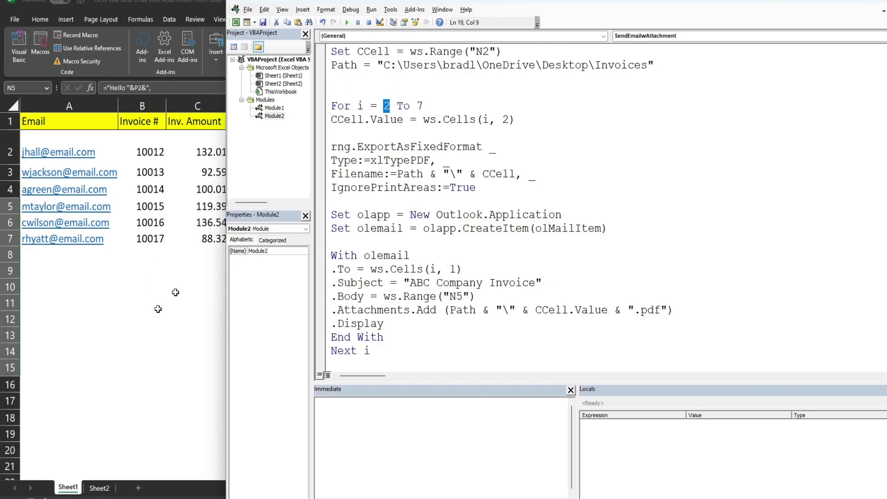
left_click(490, 229)
scroll(617, 257, "up", 3)
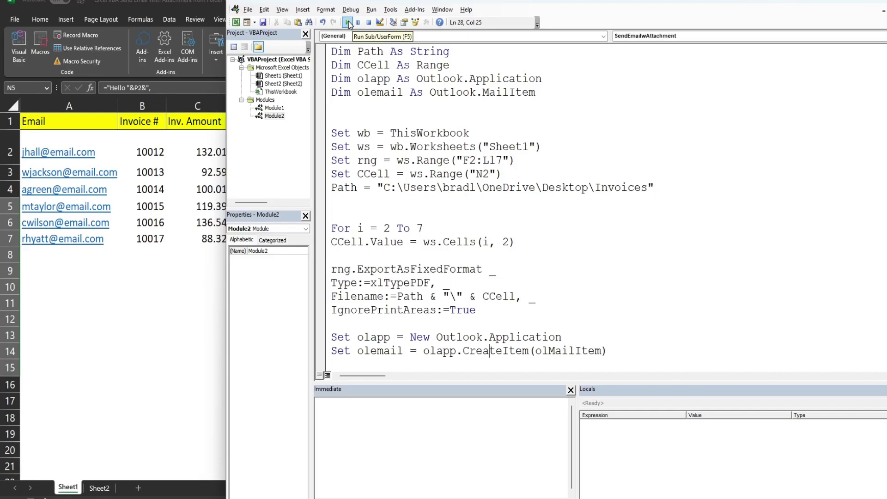
Confirm the Invoices folder is empty, run SendEmailwAttachment, and open the 10017.pdf attachment.
mouse_move(447, 493)
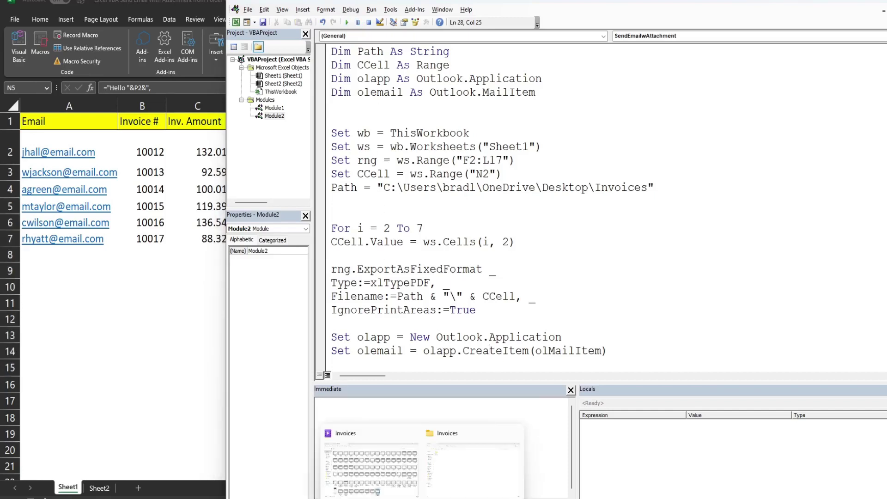
left_click(462, 460)
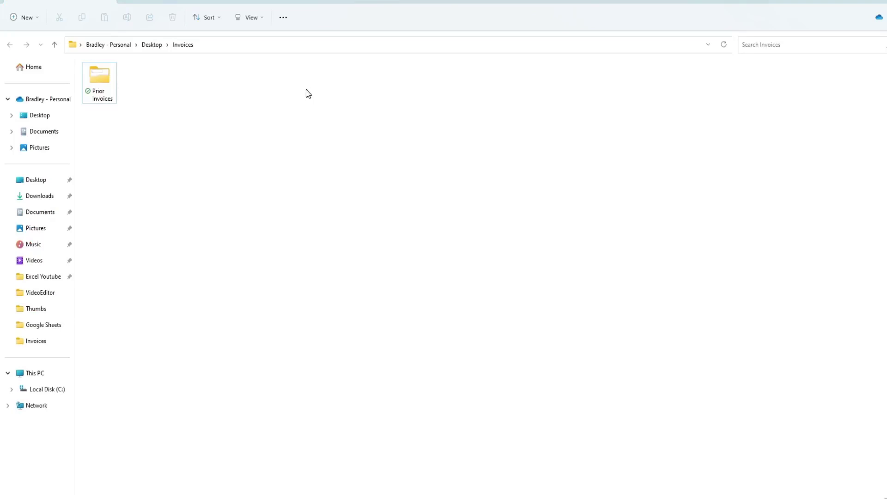
left_click(855, 2)
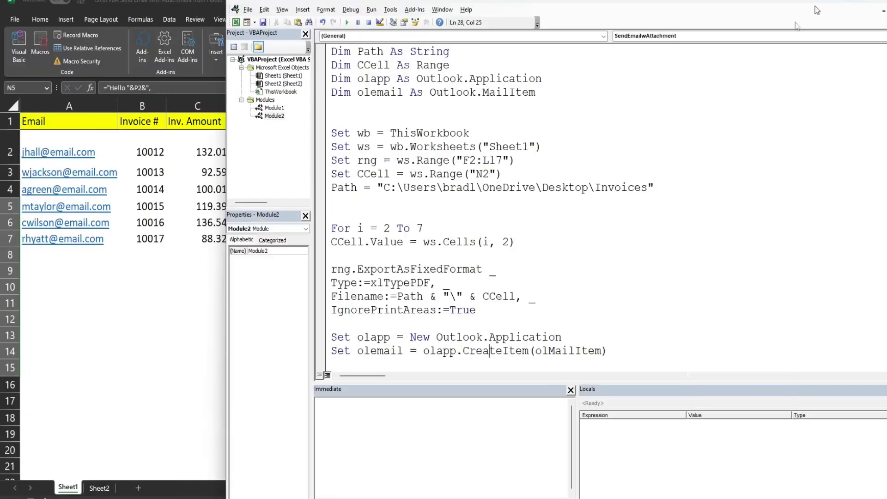
left_click(346, 22)
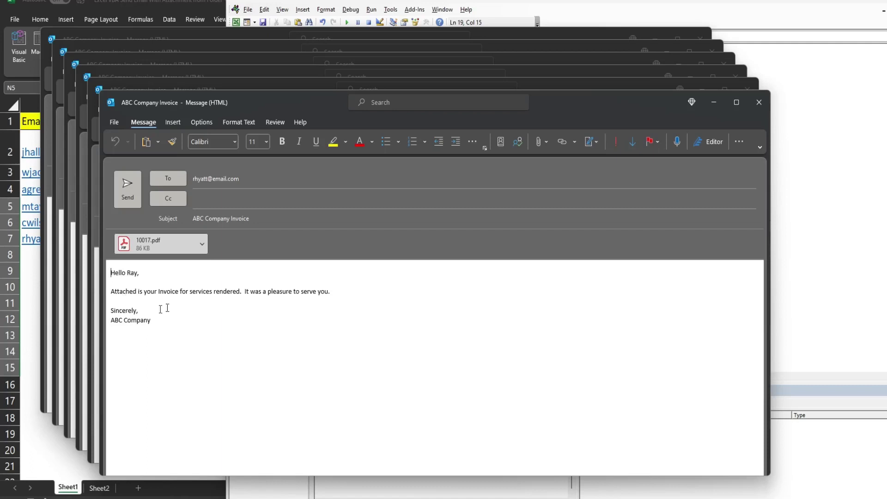
double_click(141, 245)
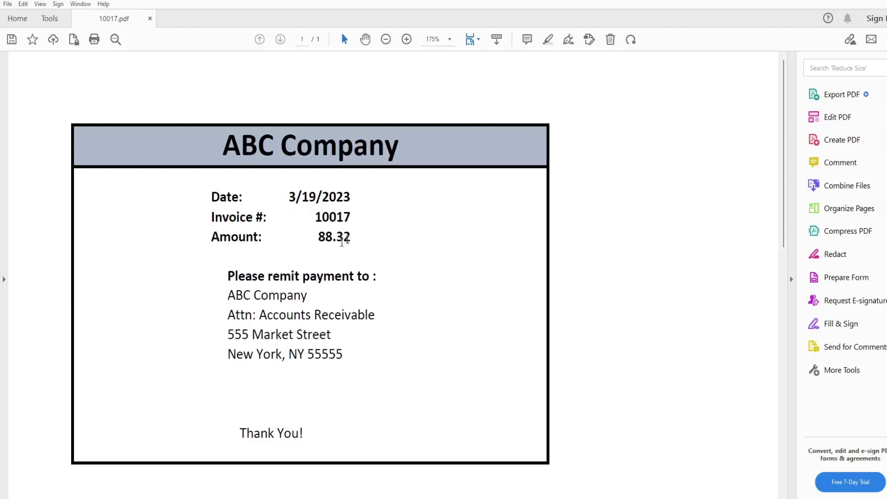
Verify the Invoices folder shows regenerated PDFs 10012–10017, then bring up the Outlook Mail inbox.
left_click(841, 94)
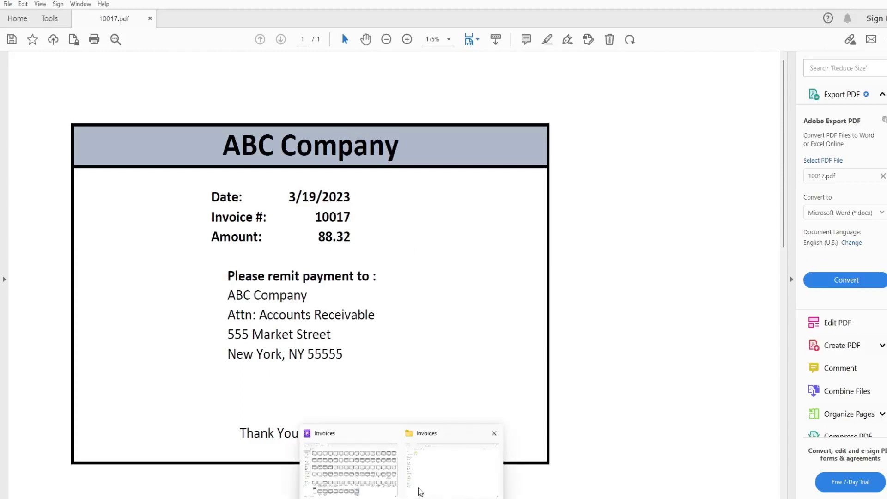
left_click(420, 491)
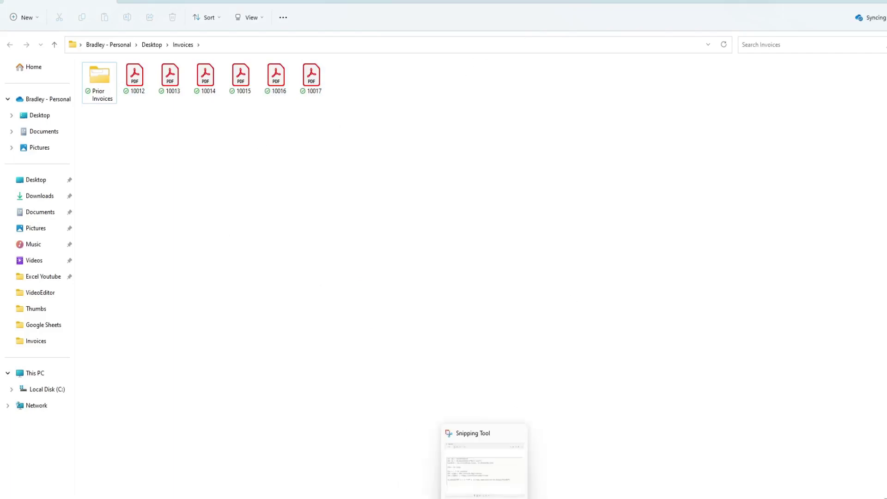
mouse_move(463, 492)
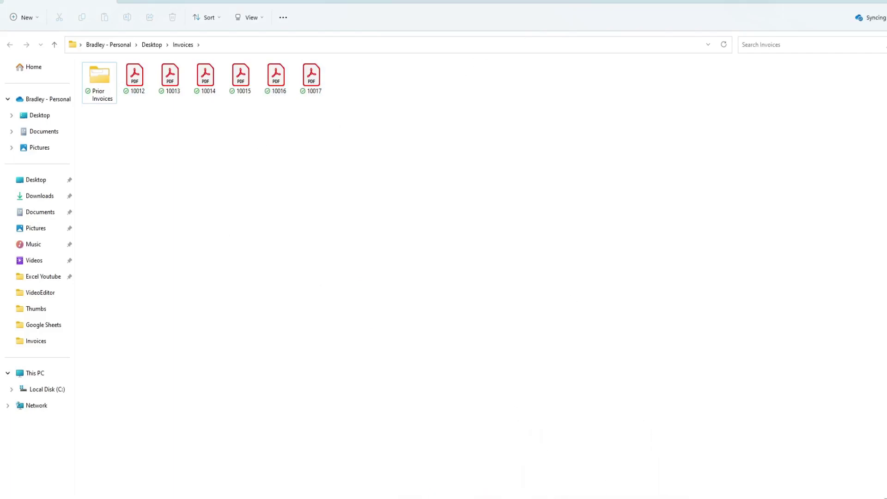
left_click(587, 494)
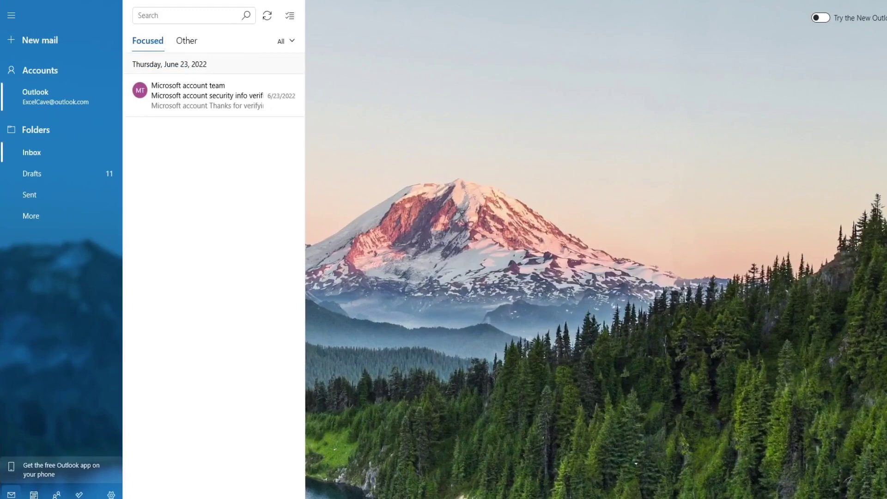